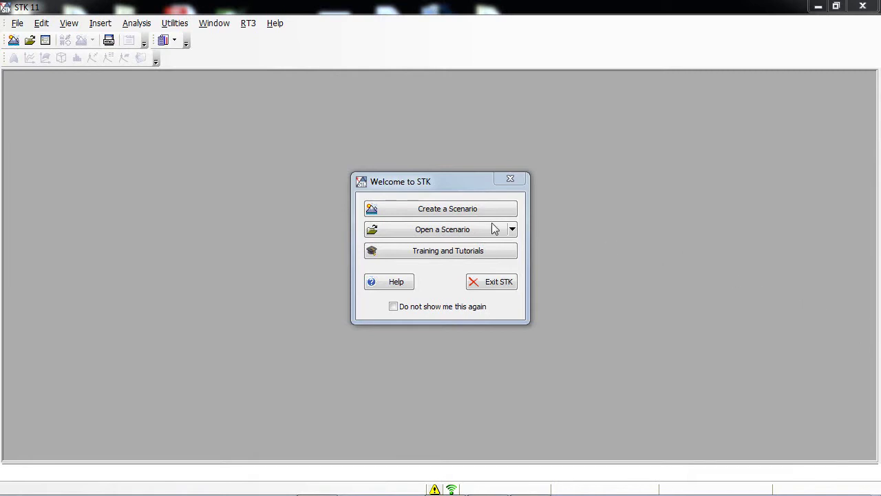
# - Create a new scenario named STK_Comms from the Welcome screen, keeping default times
pyautogui.click(434, 209)
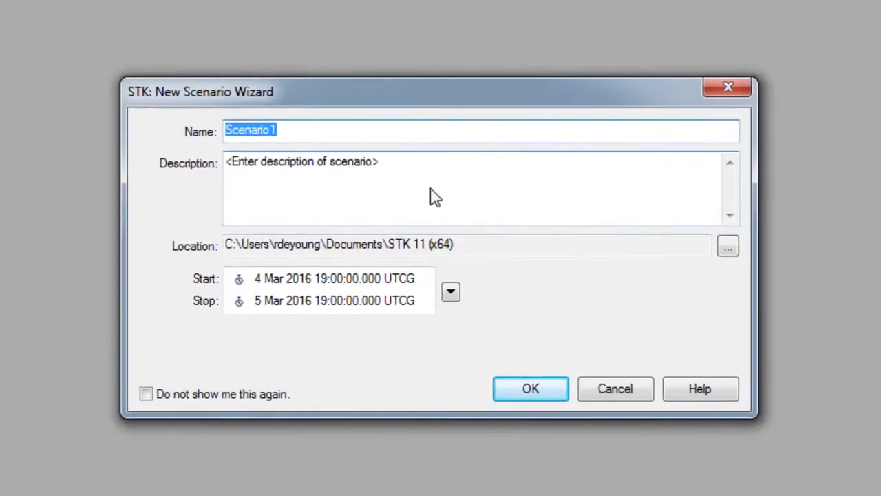
pyautogui.write('ST')
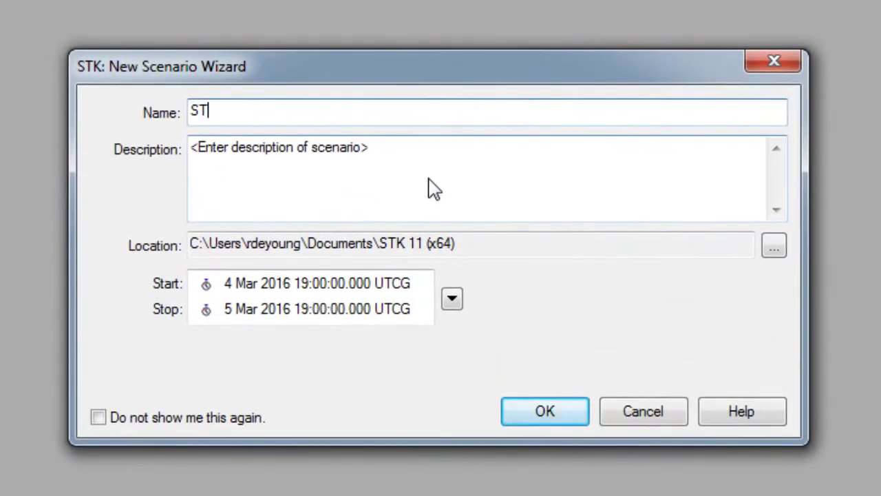
pyautogui.write('K_Comms')
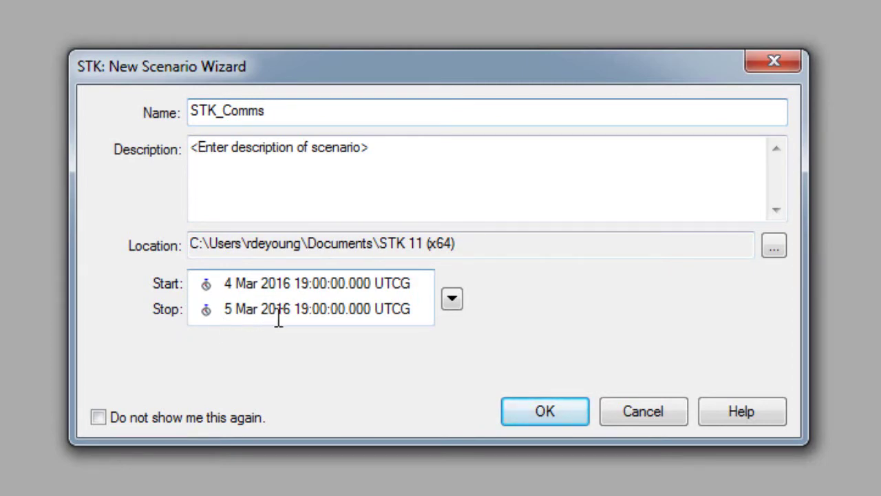
pyautogui.click(544, 413)
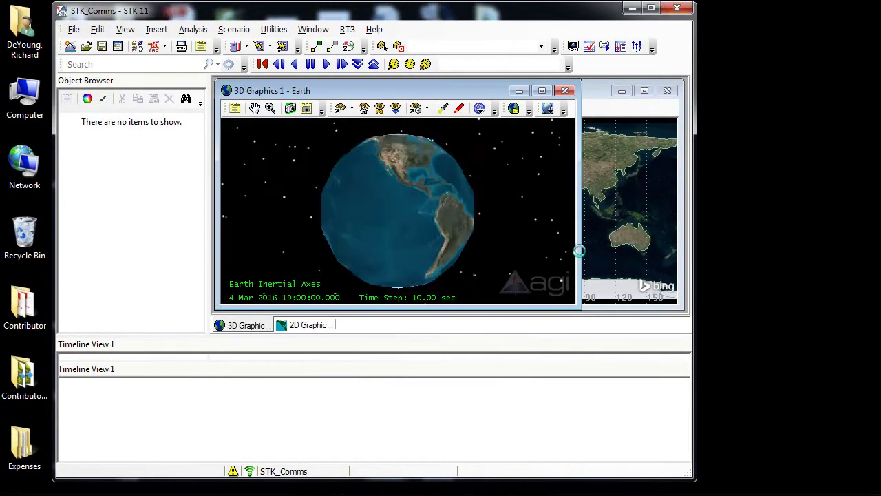
# - Maximize STK, close the Timeline View, and save the scenario as STK_Comms.sc
pyautogui.click(651, 9)
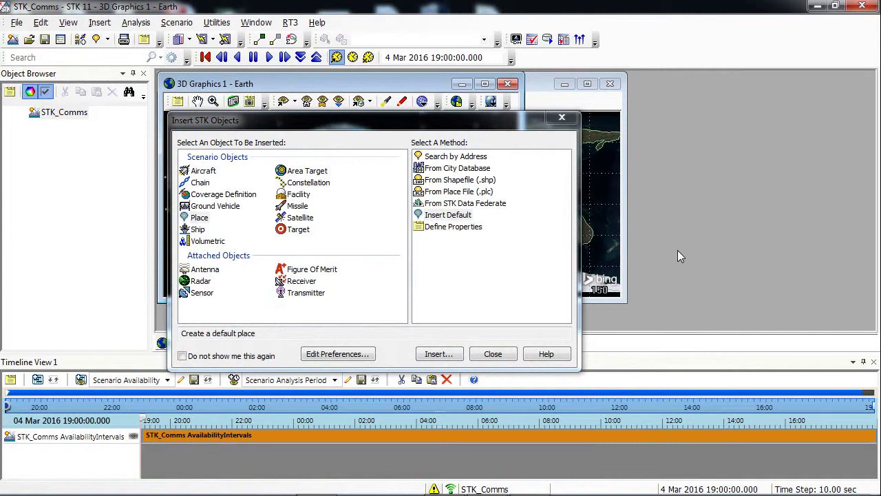
pyautogui.click(873, 362)
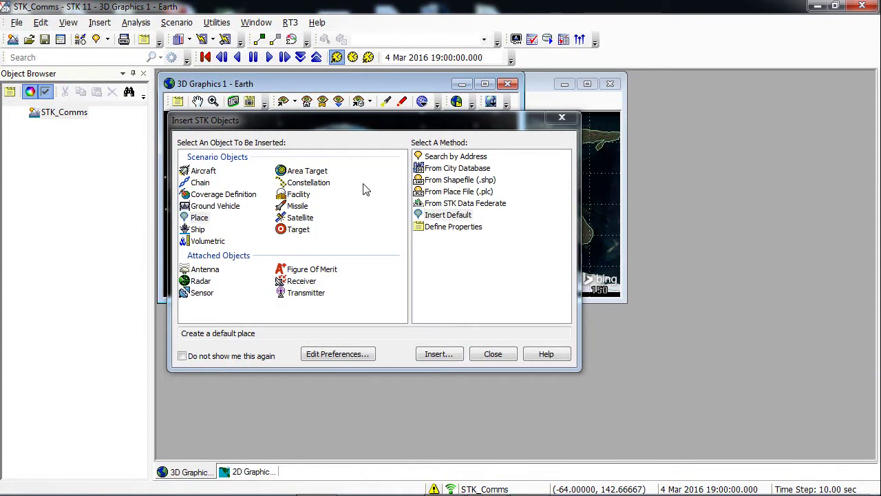
pyautogui.click(44, 40)
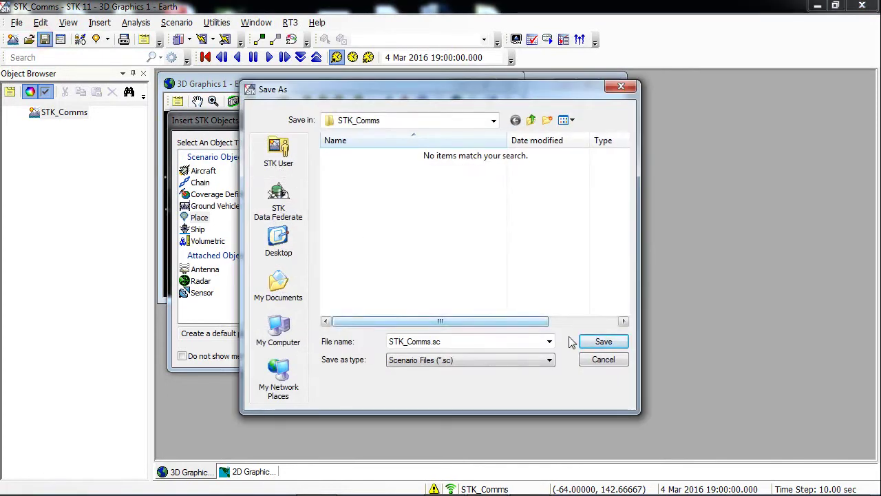
pyautogui.click(593, 346)
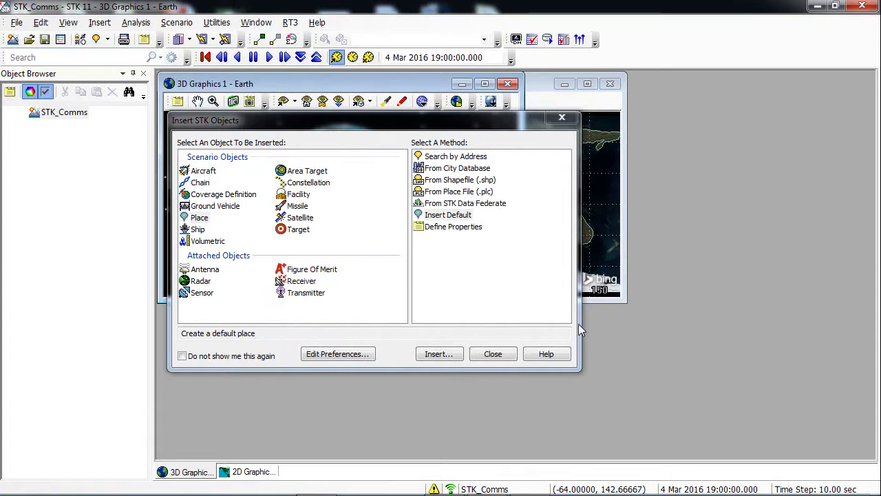
# - Insert a default Place object into the scenario
pyautogui.click(199, 218)
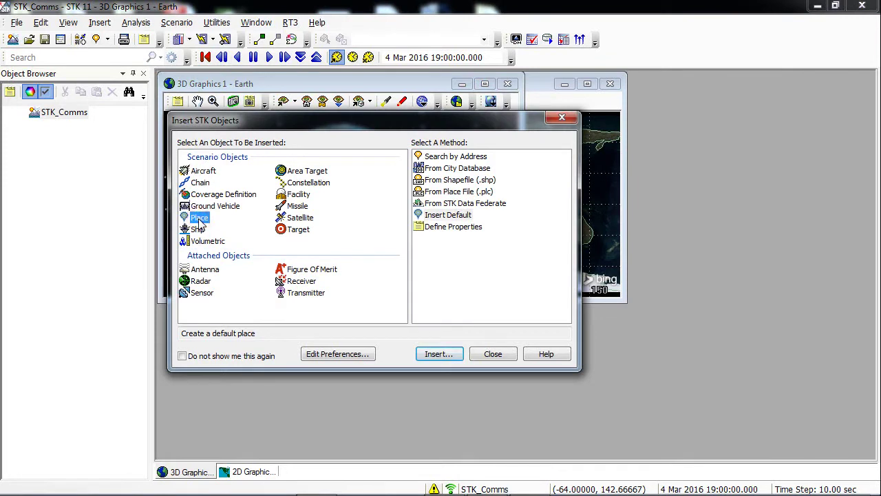
pyautogui.click(449, 216)
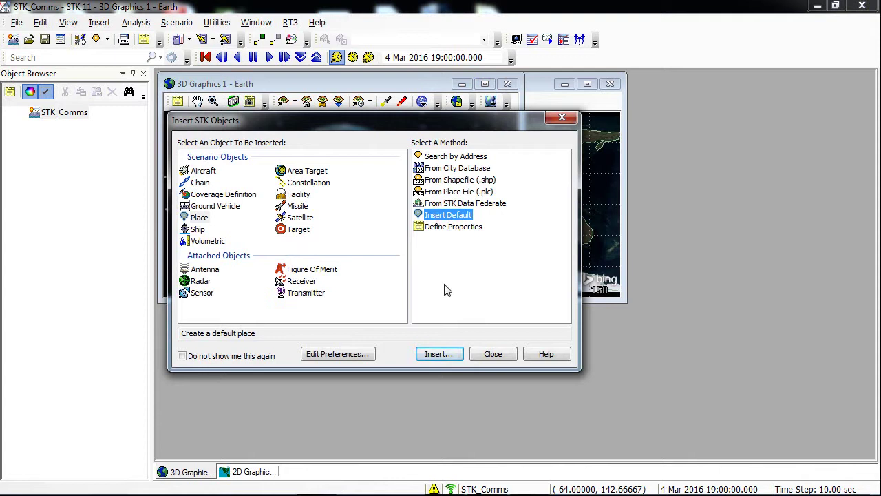
pyautogui.click(441, 354)
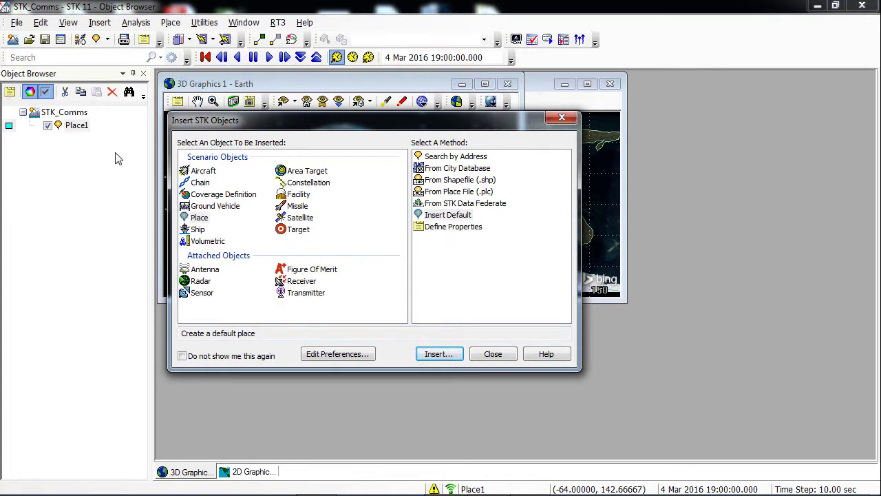
# - Rename Place1 to GroundStation
pyautogui.rightClick(75, 128)
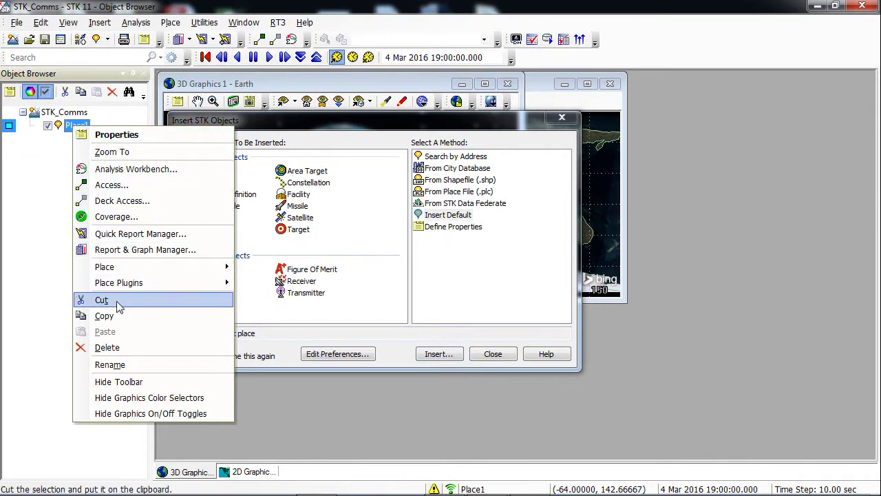
pyautogui.click(125, 365)
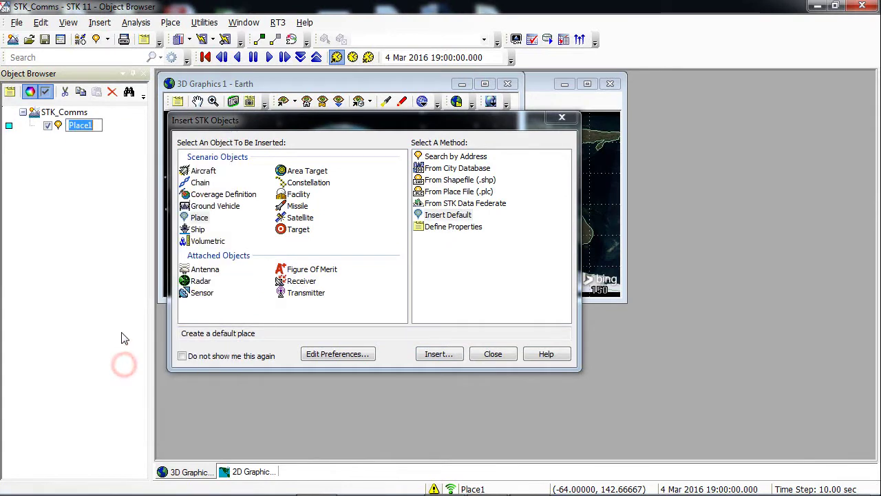
pyautogui.write('GroundS')
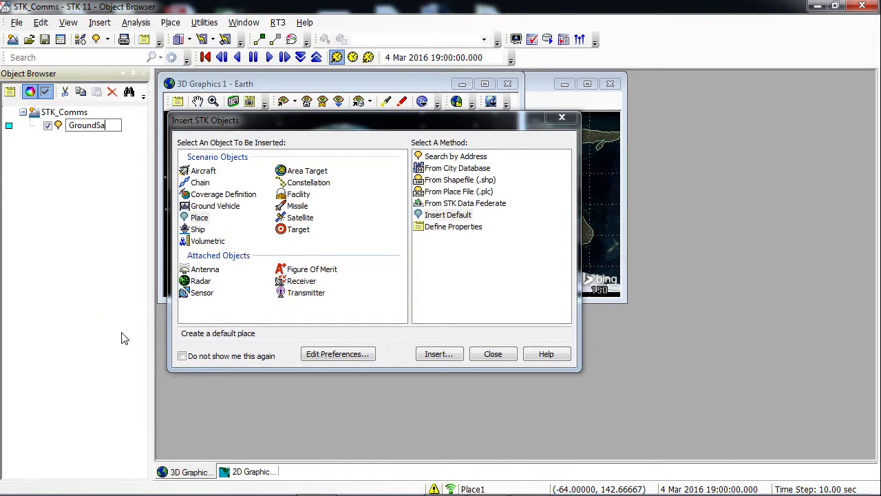
pyautogui.write('tation')
pyautogui.press('Return')
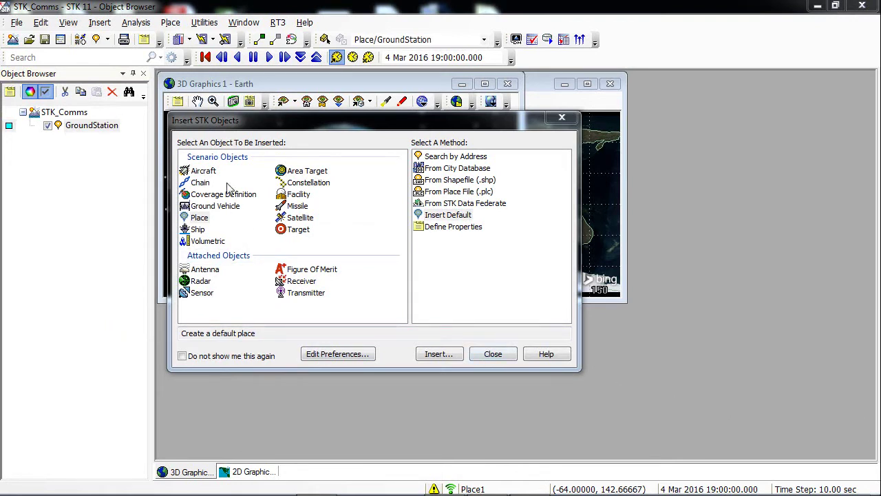
# - Insert a satellite through the Orbit Wizard and name it CommSat
pyautogui.moveTo(217, 123); pyautogui.dragTo(238, 62)
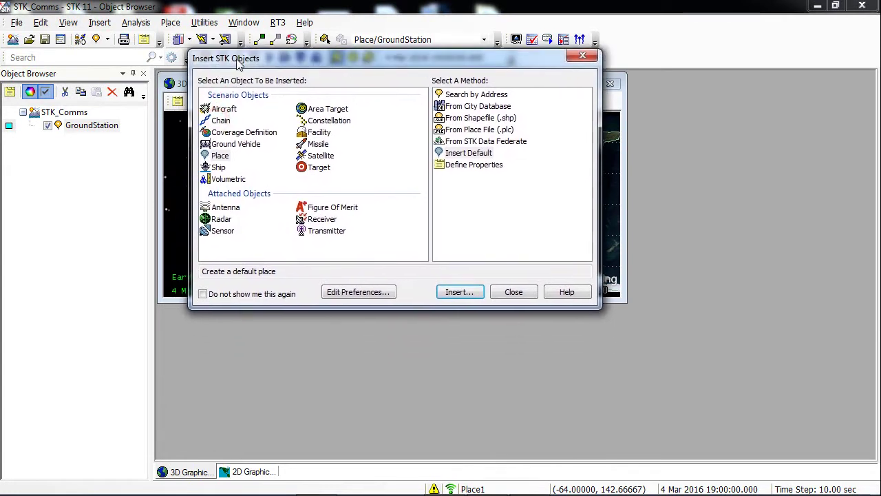
pyautogui.click(316, 158)
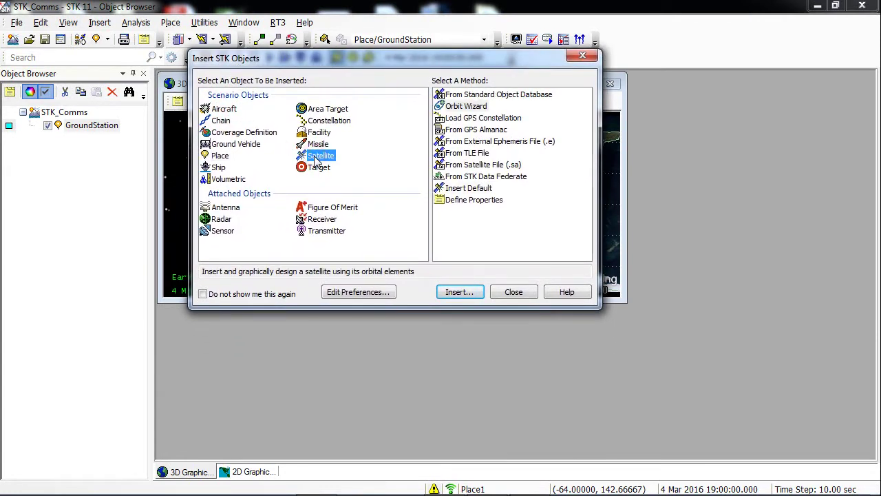
pyautogui.click(470, 109)
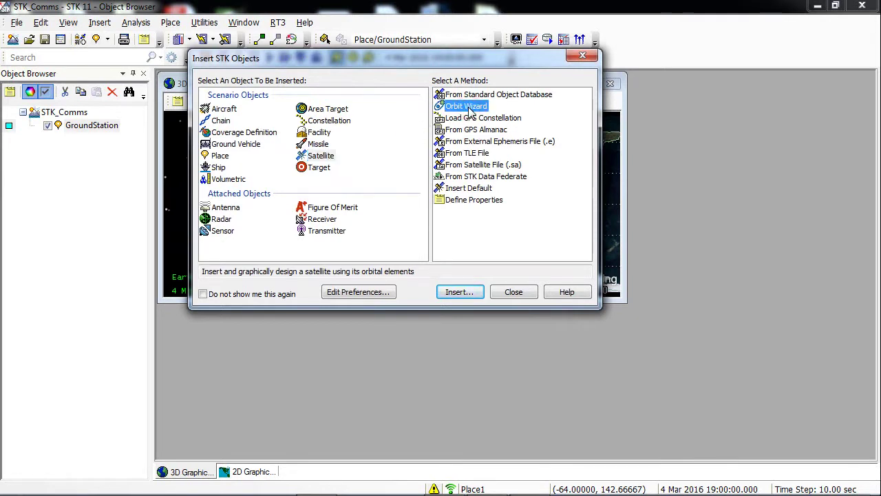
pyautogui.click(458, 291)
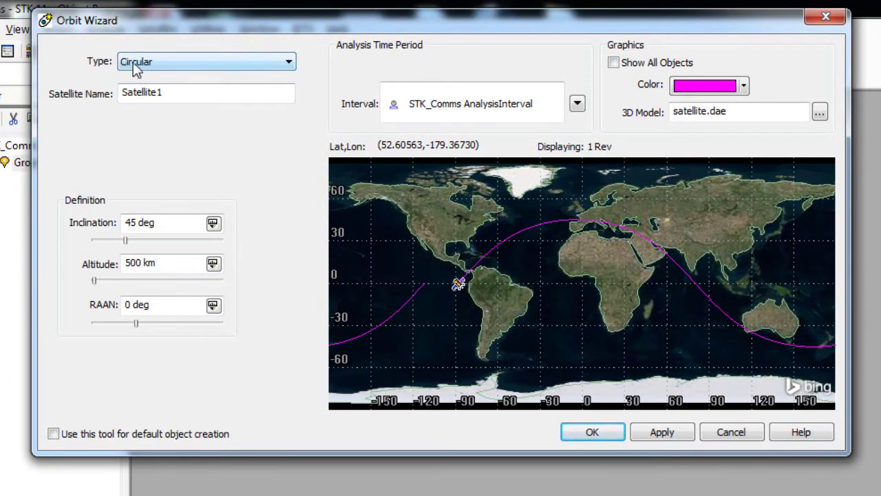
pyautogui.click(186, 91)
pyautogui.doubleClick(158, 92)
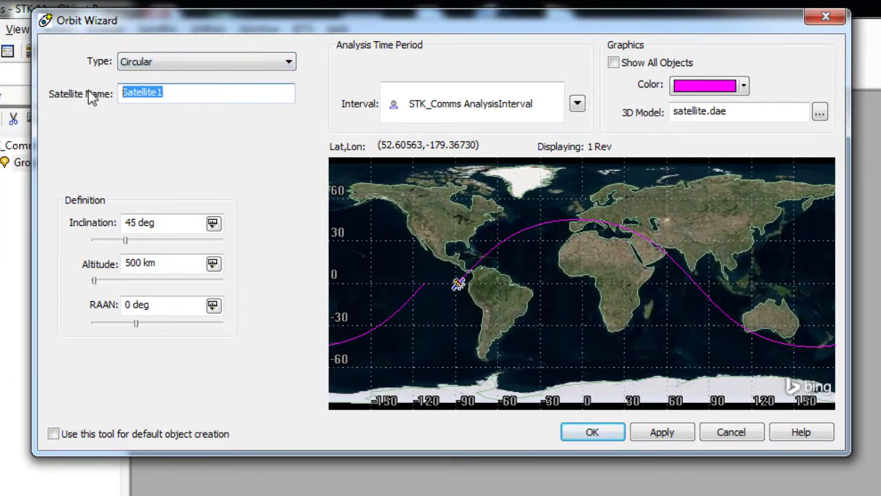
pyautogui.write('CommSat')
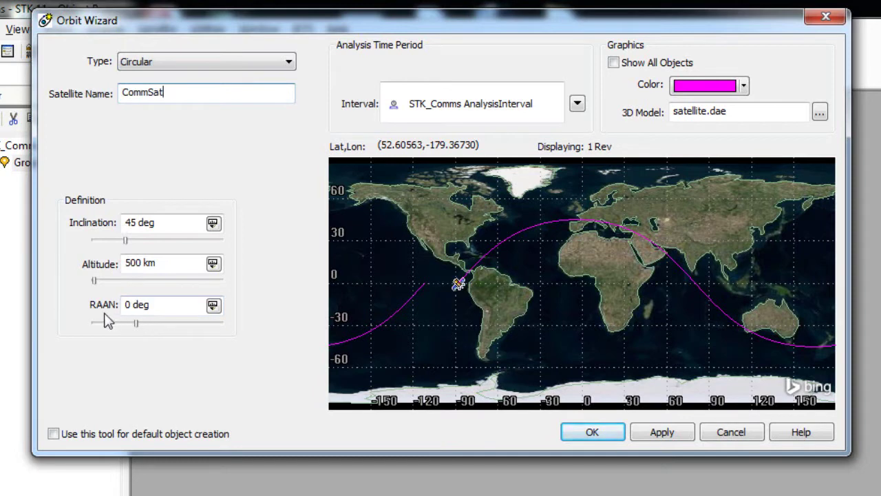
# - Set the circular orbit's RAAN to -50 deg and confirm the CommSat definition
pyautogui.click(158, 304)
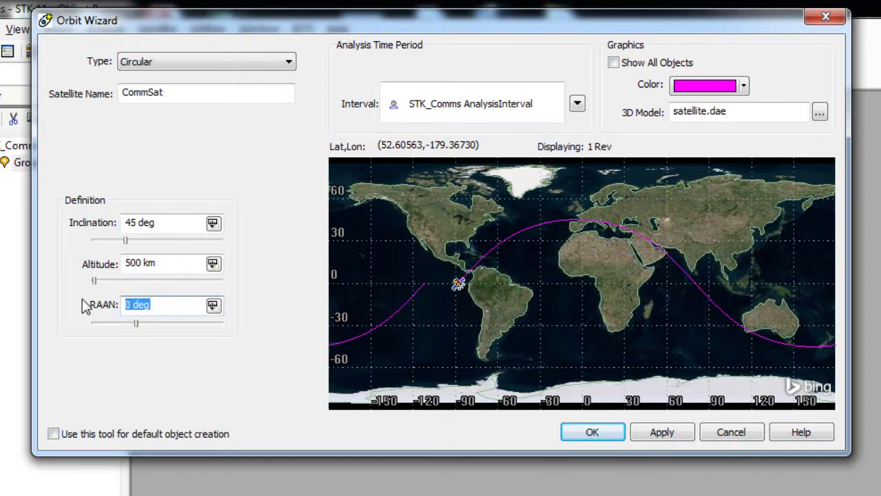
pyautogui.click(170, 304)
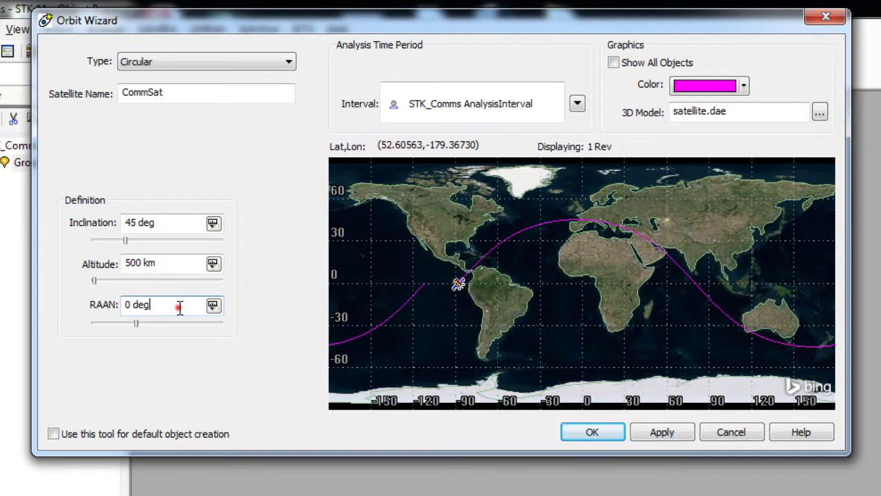
pyautogui.moveTo(178, 307); pyautogui.dragTo(79, 305)
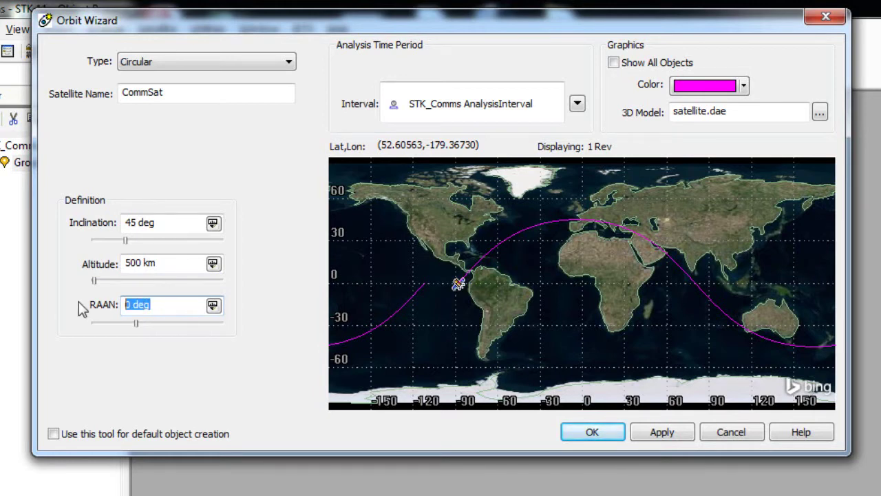
pyautogui.write('-50')
pyautogui.press('Tab')
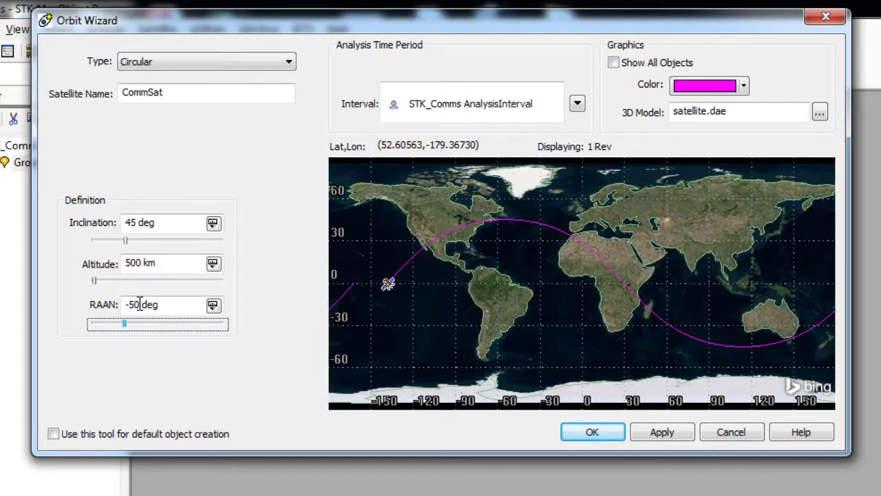
pyautogui.click(580, 438)
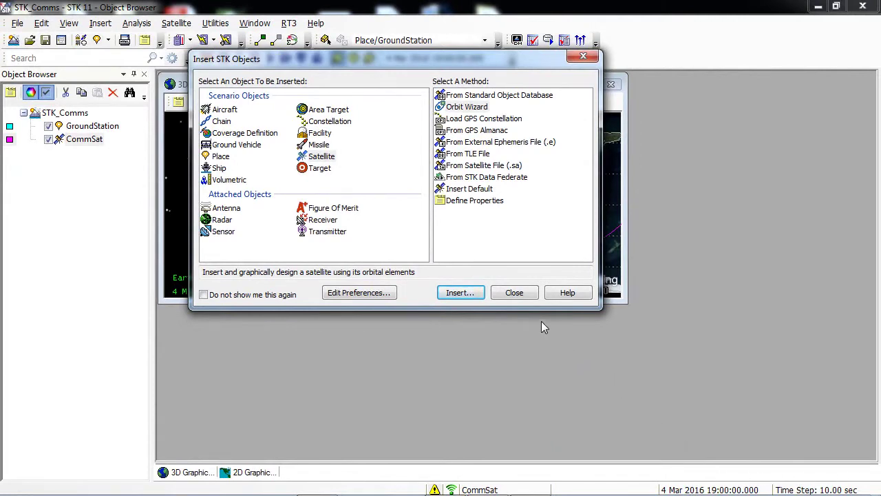
# - Close Insert STK Objects, maximize the 3D Graphics 1 window, and select CommSat
pyautogui.click(517, 293)
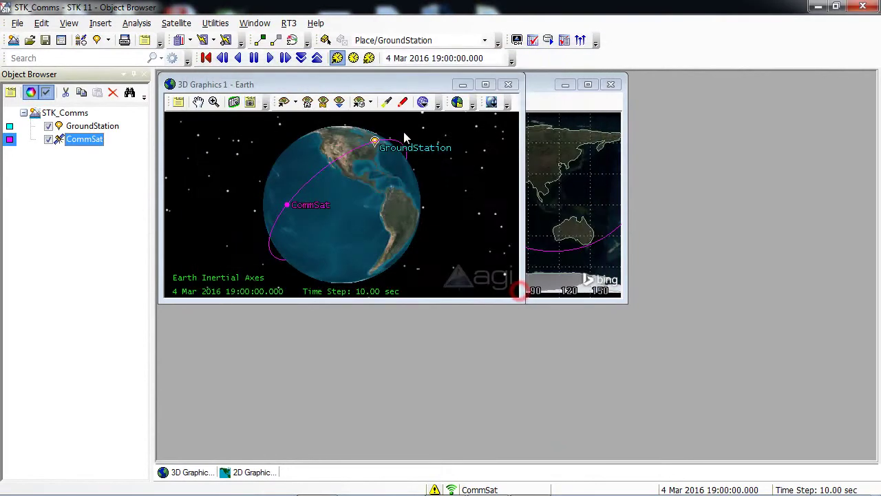
pyautogui.click(486, 84)
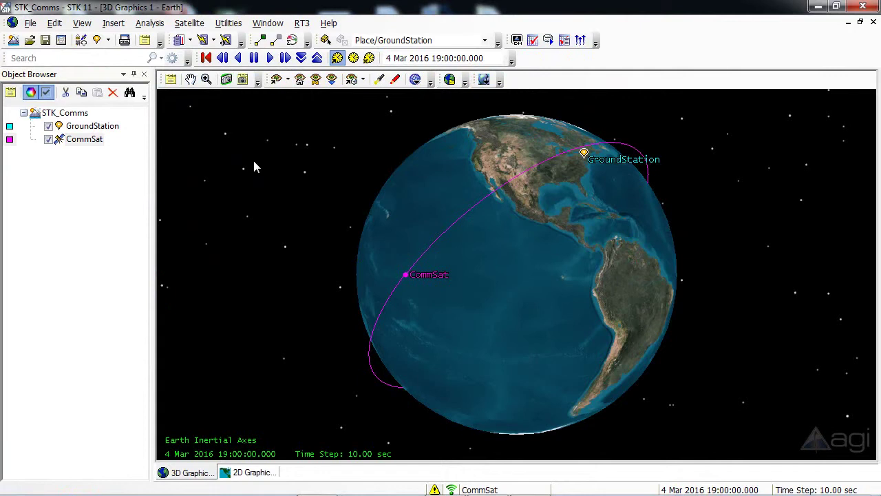
pyautogui.click(84, 139)
# - Compute GroundStation-to-CommSat access, review the 8-pass summary report, then close it
pyautogui.rightClick(93, 131)
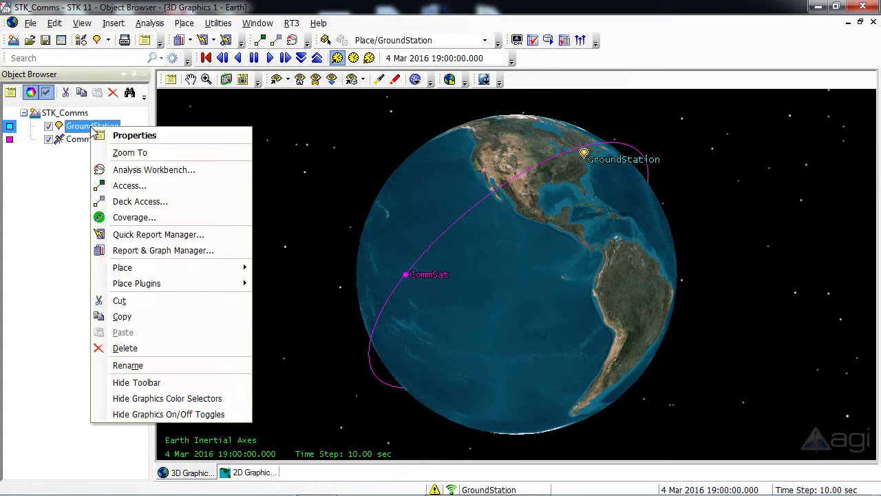
pyautogui.click(126, 186)
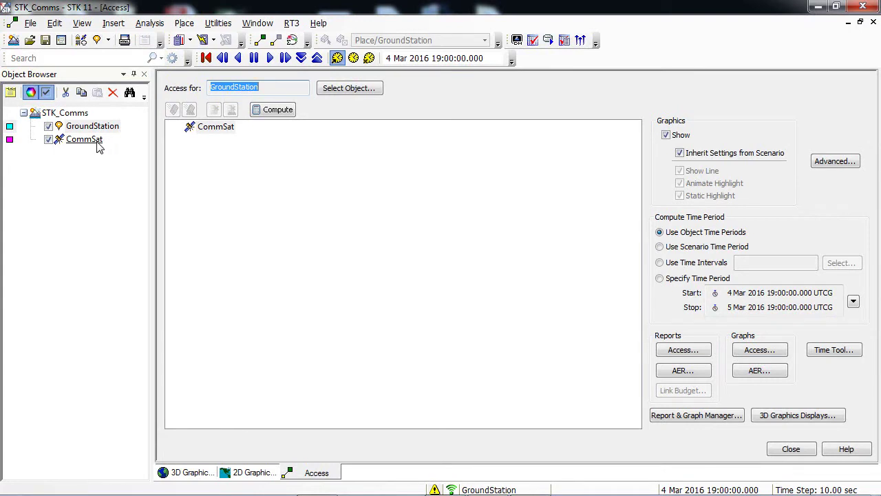
pyautogui.click(215, 130)
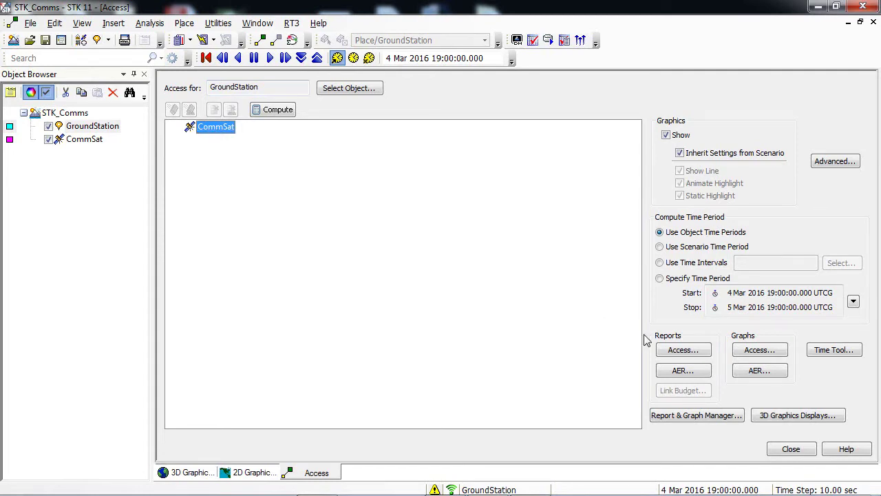
pyautogui.click(683, 350)
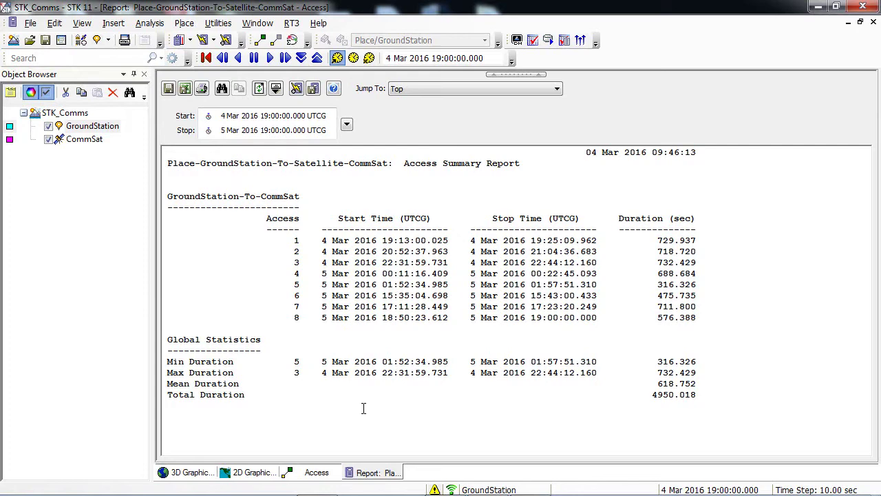
pyautogui.rightClick(383, 474)
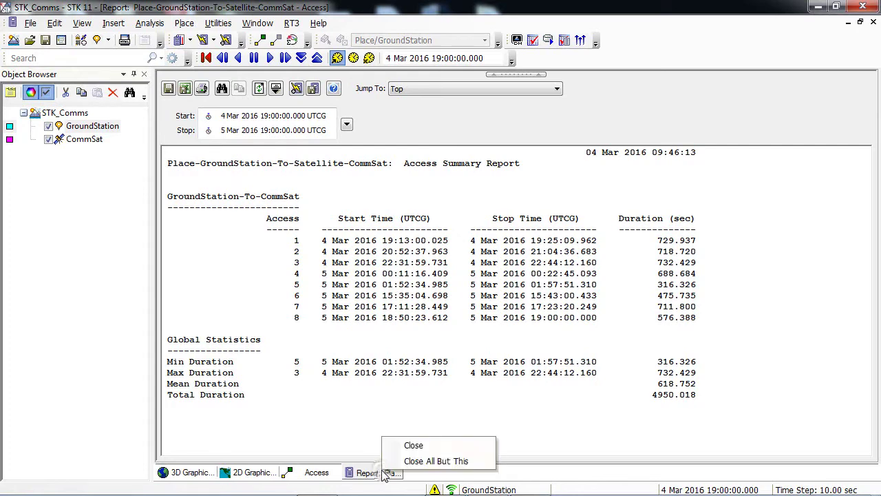
pyautogui.click(410, 448)
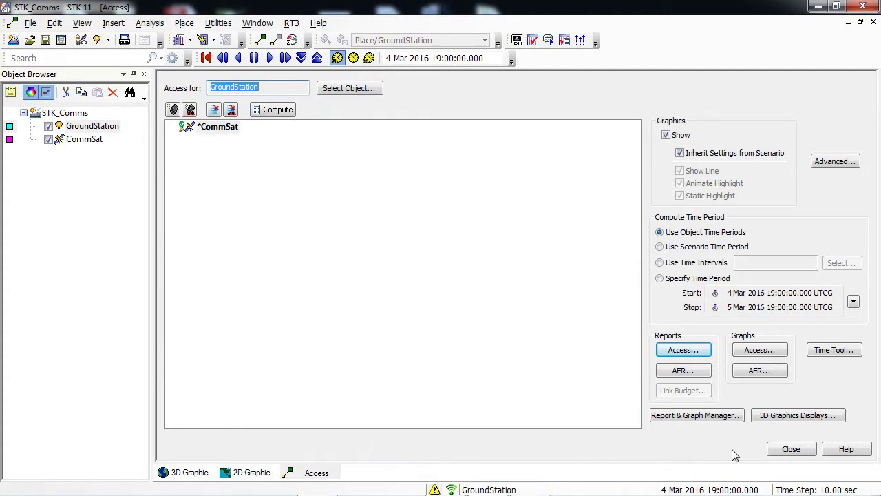
# - Close the Access tool and insert a manually defined Transmitter1 attached to CommSat
pyautogui.click(790, 452)
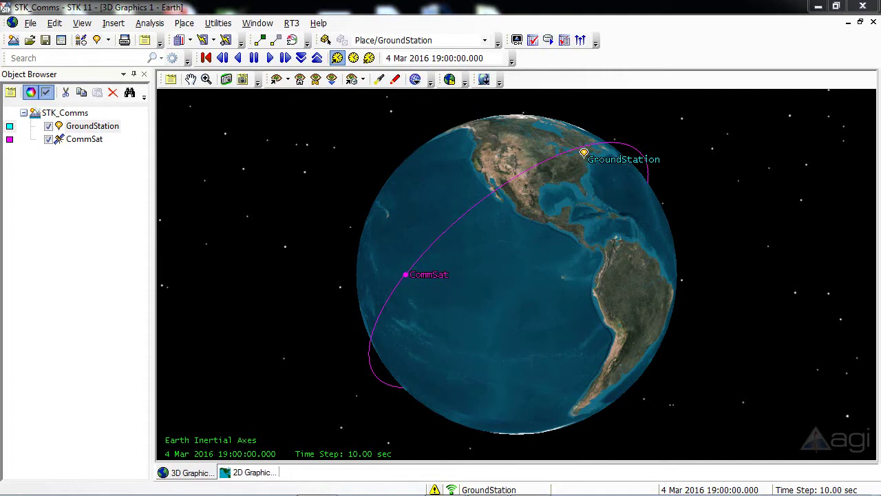
pyautogui.click(97, 40)
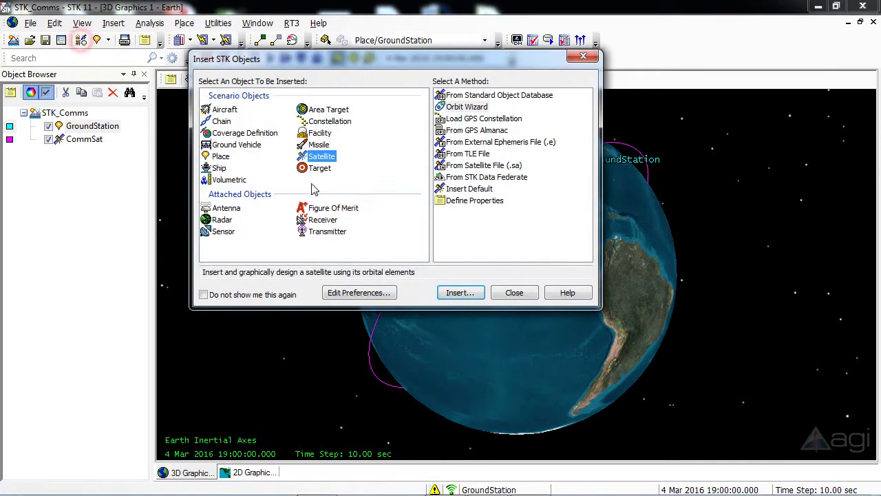
pyautogui.click(321, 232)
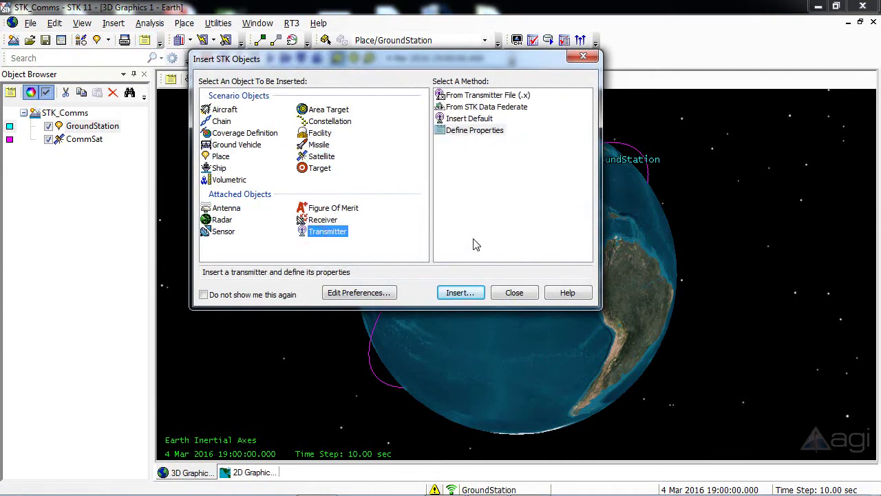
pyautogui.click(473, 137)
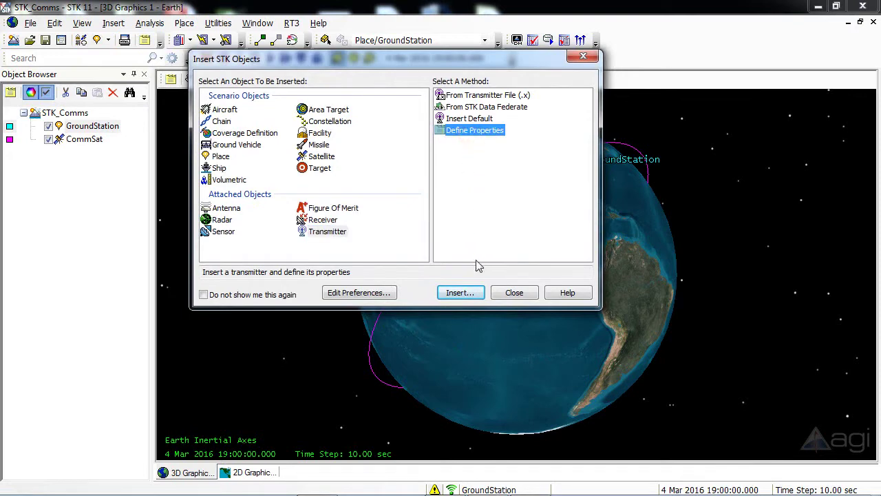
pyautogui.click(460, 293)
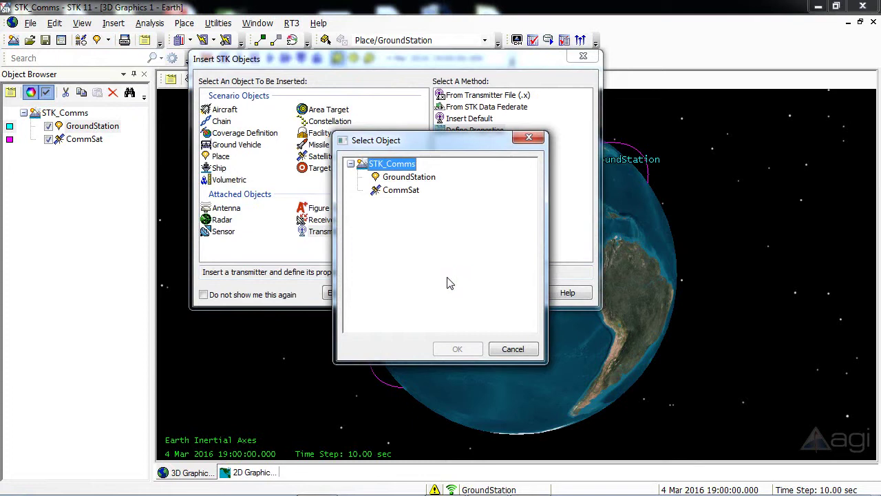
pyautogui.click(399, 191)
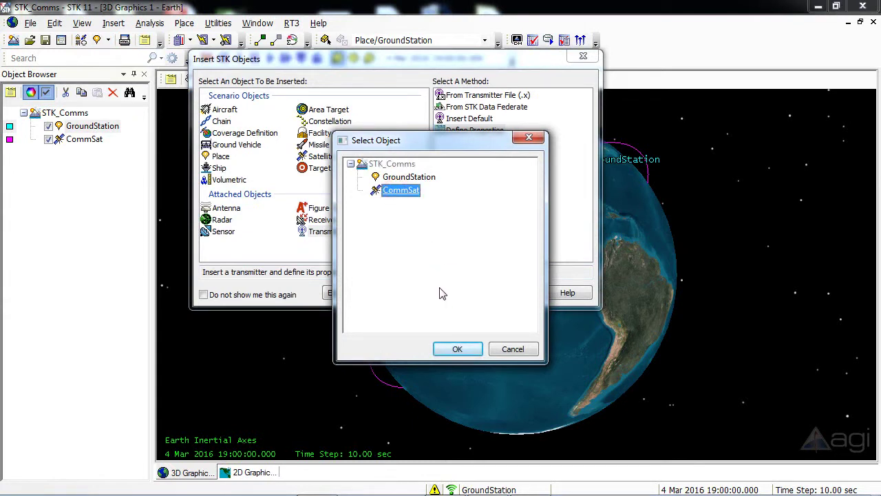
pyautogui.click(458, 349)
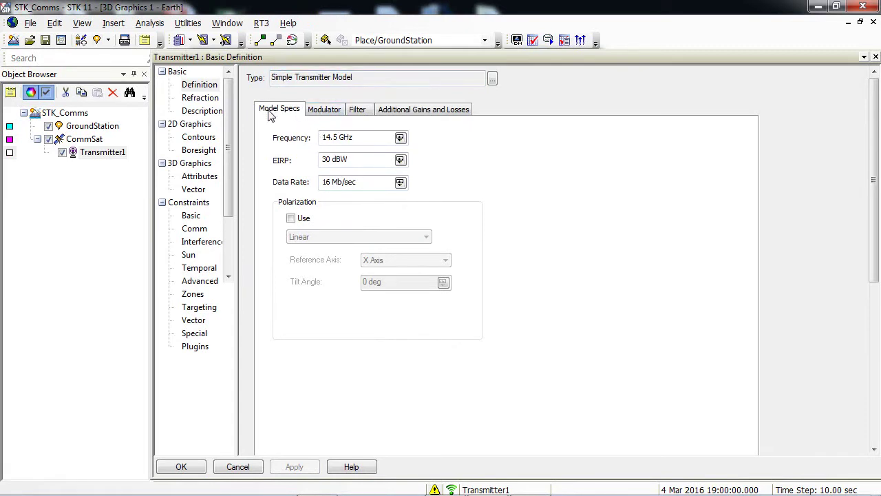
# - Set Transmitter1 frequency to 2 GHz and EIRP to 10 dBW, then apply with OK
pyautogui.click(381, 137)
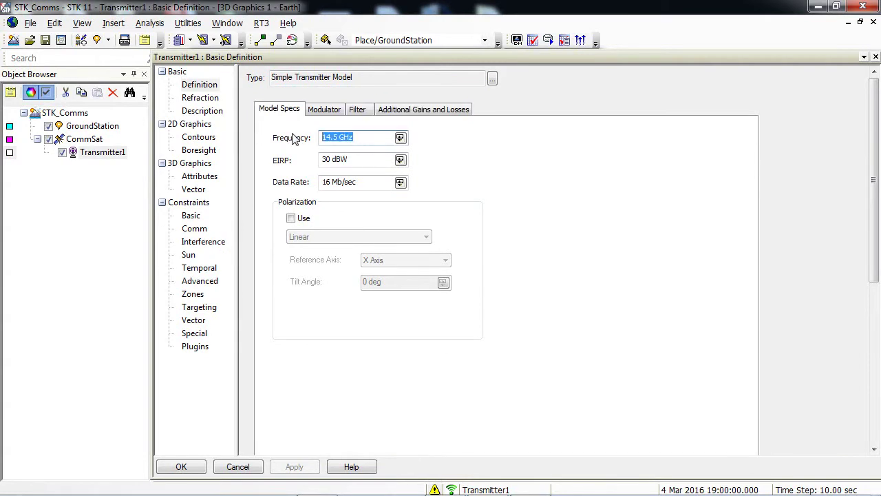
pyautogui.write('2')
pyautogui.press('Tab')
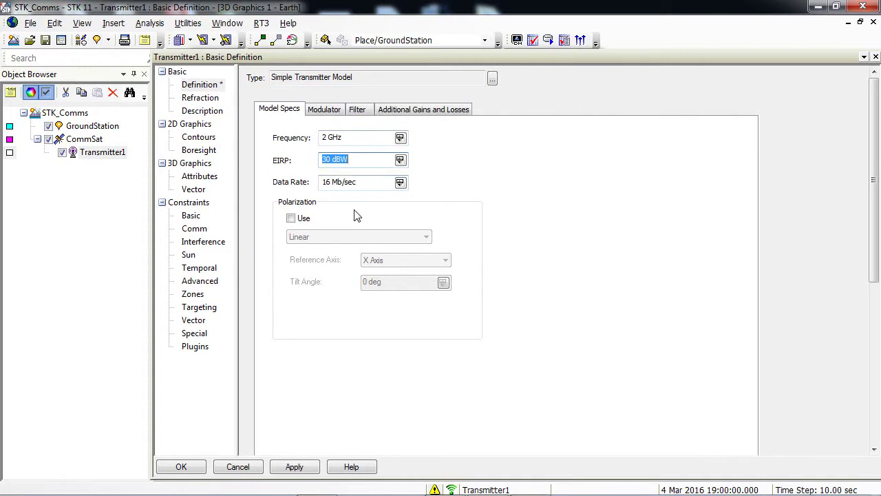
pyautogui.write('10')
pyautogui.press('Return')
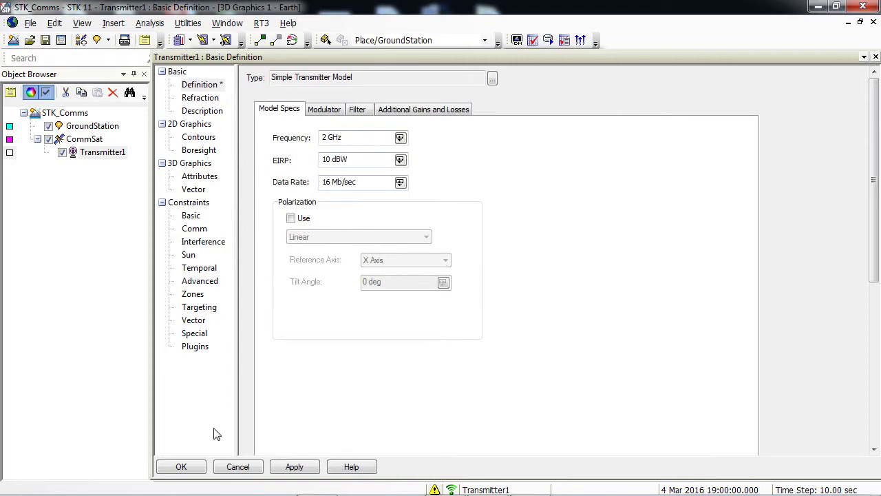
pyautogui.click(198, 468)
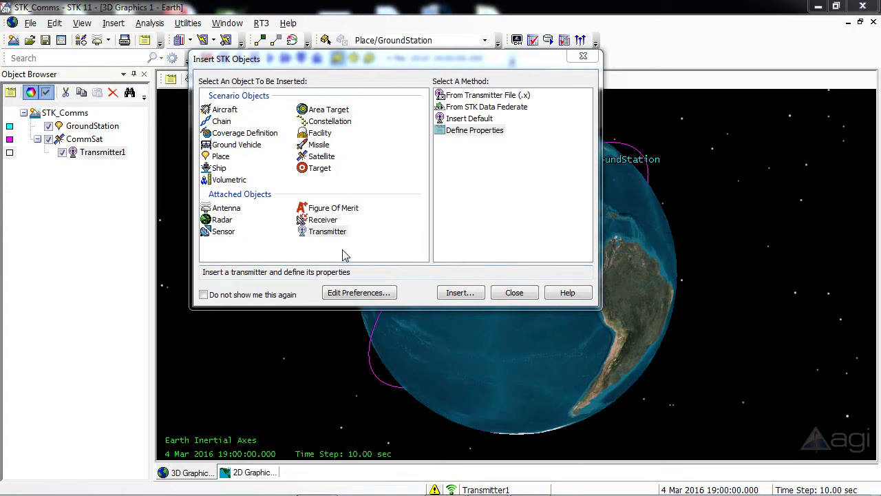
# - Insert a manually defined Sensor1 attached to GroundStation
pyautogui.click(219, 235)
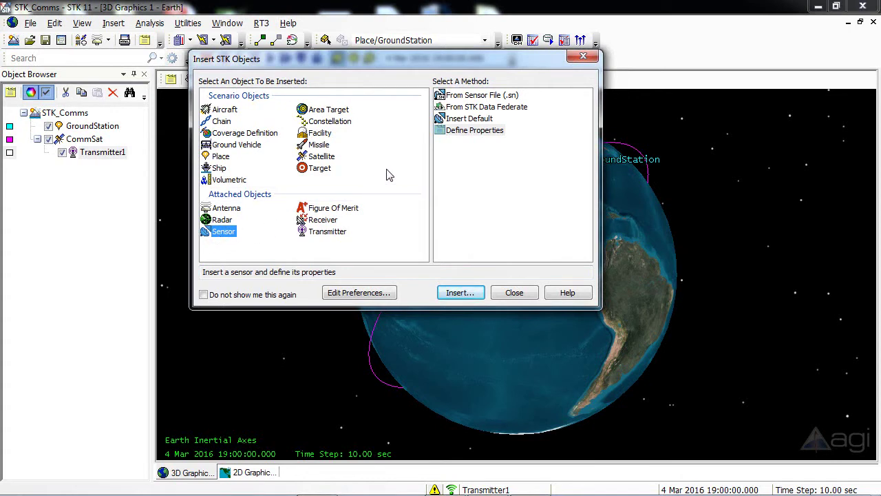
pyautogui.click(473, 133)
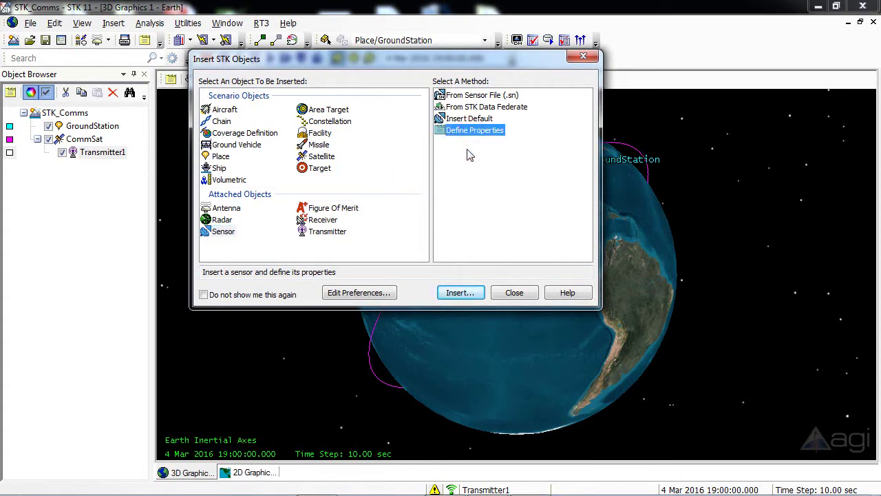
pyautogui.click(460, 294)
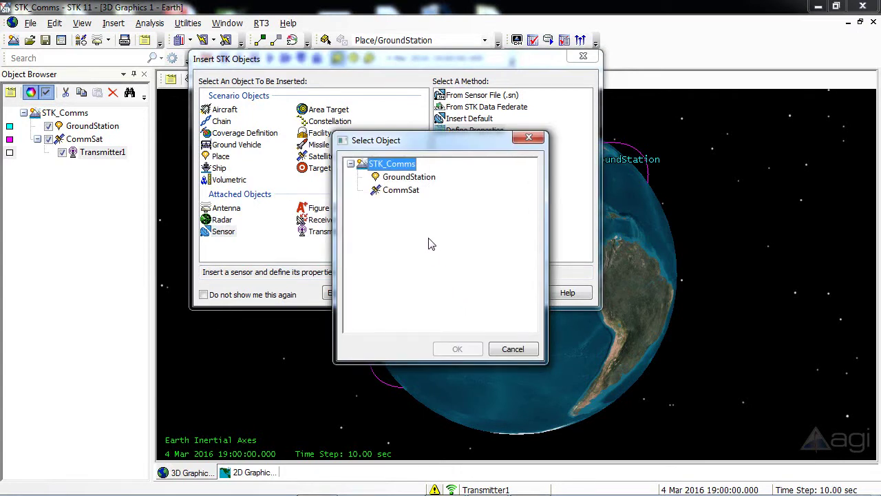
pyautogui.click(401, 178)
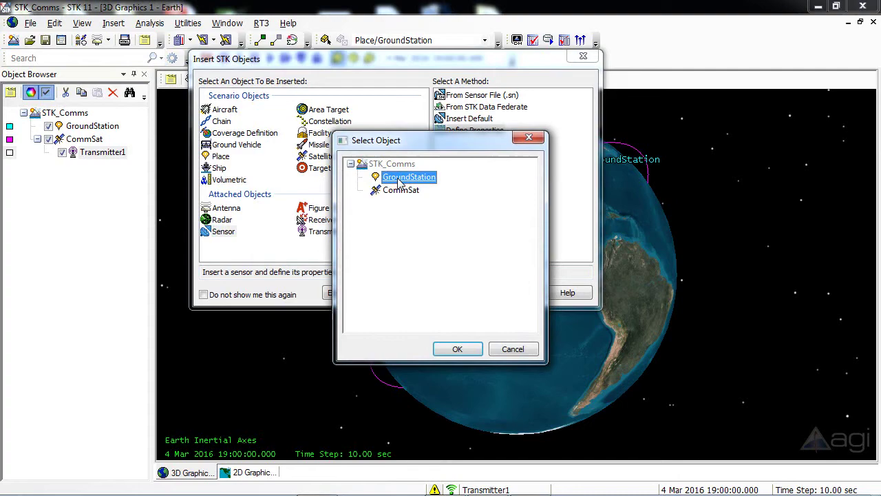
pyautogui.click(459, 350)
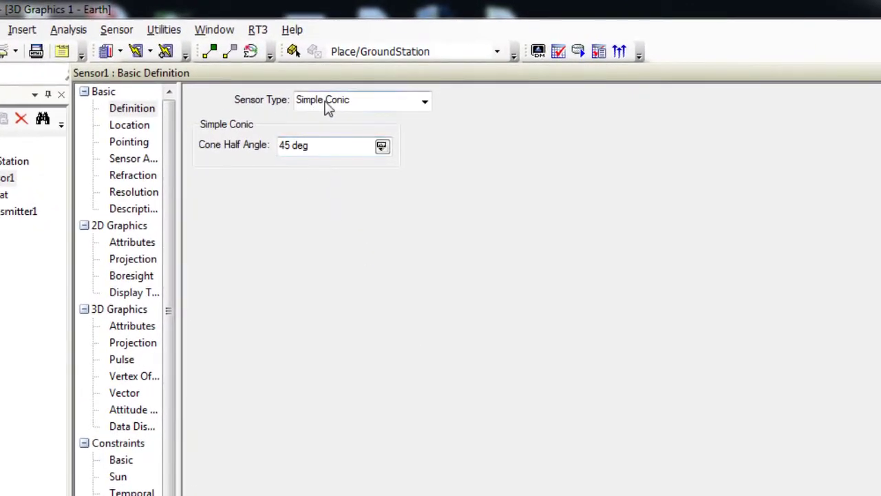
# - Change Sensor1's cone half angle to 5 deg and widen the property tree
pyautogui.click(330, 147)
pyautogui.write('5')
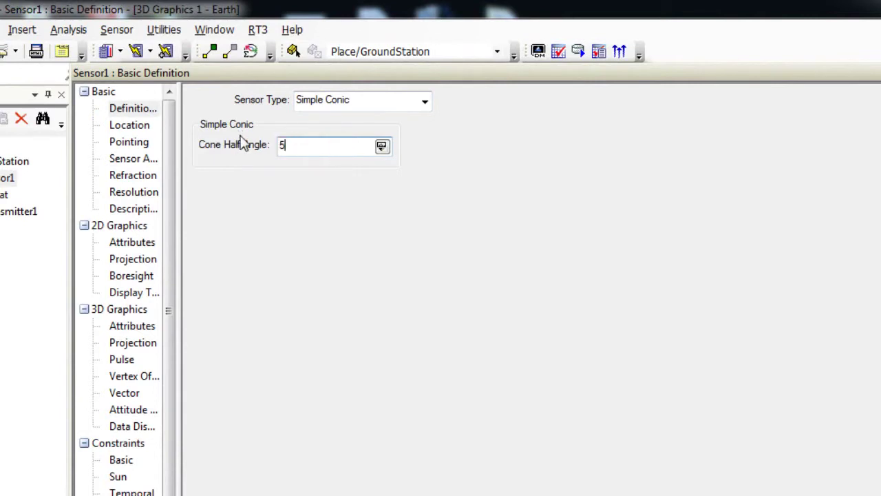
pyautogui.press('Tab')
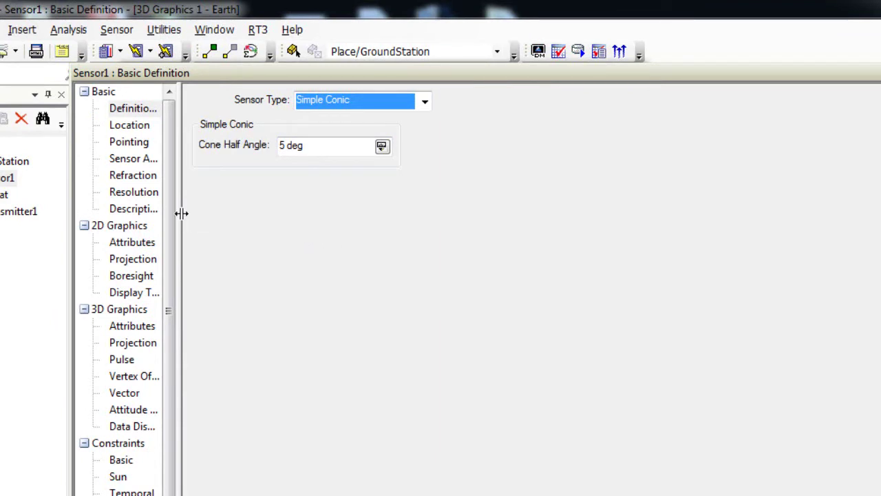
pyautogui.moveTo(181, 213); pyautogui.dragTo(226, 214)
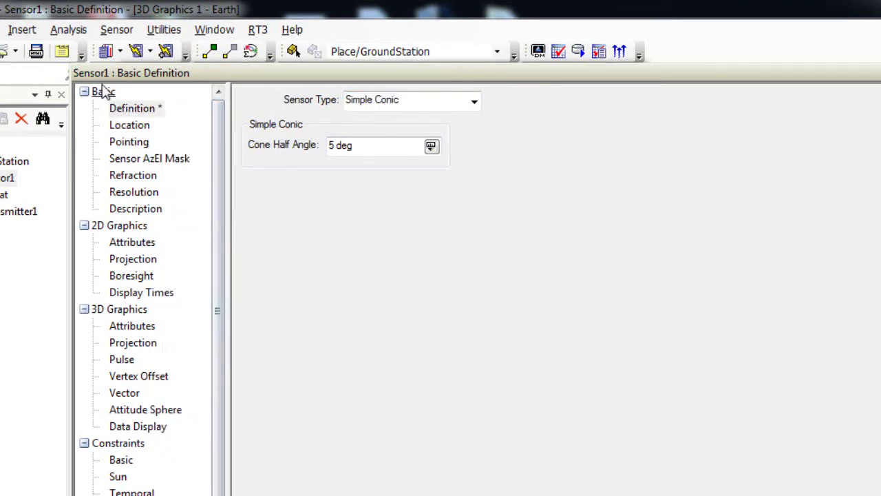
# - Give Sensor1 Targeted pointing with CommSat assigned as its target, and save the settings
pyautogui.click(129, 144)
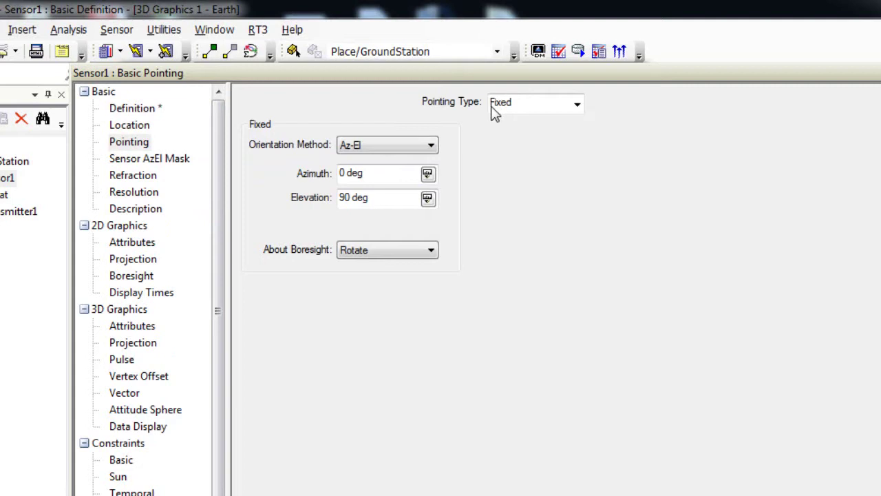
pyautogui.click(577, 106)
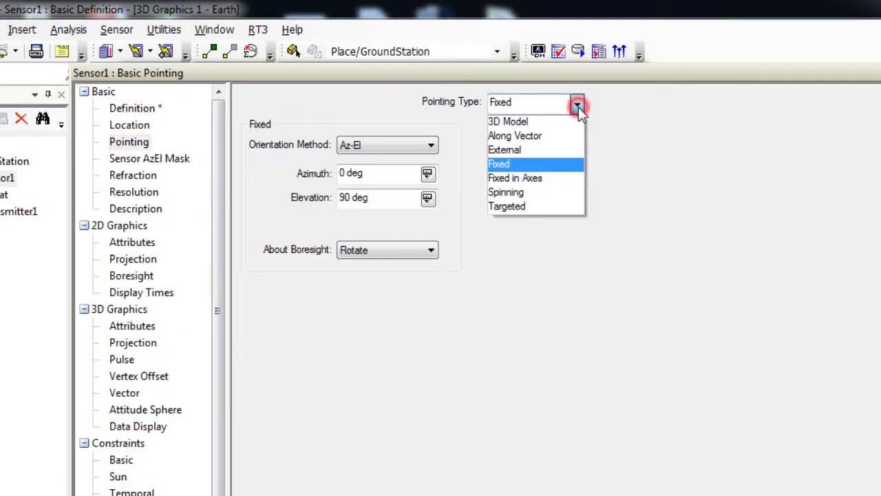
pyautogui.click(561, 206)
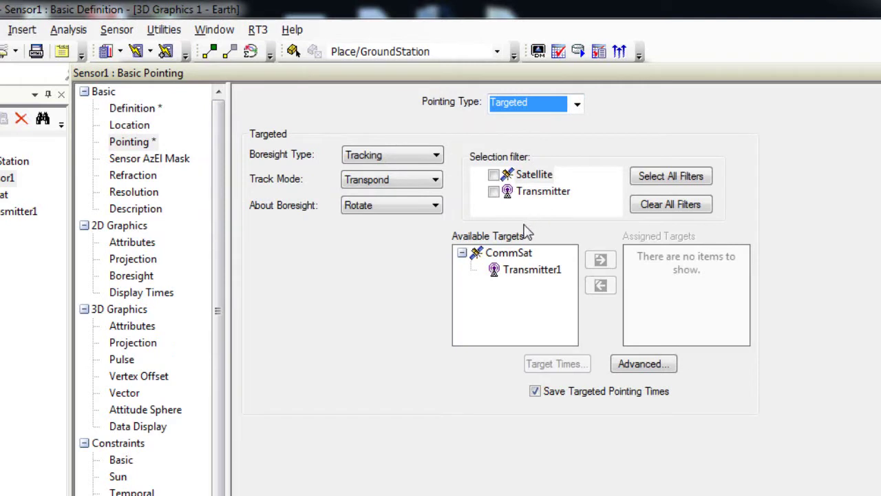
pyautogui.click(478, 254)
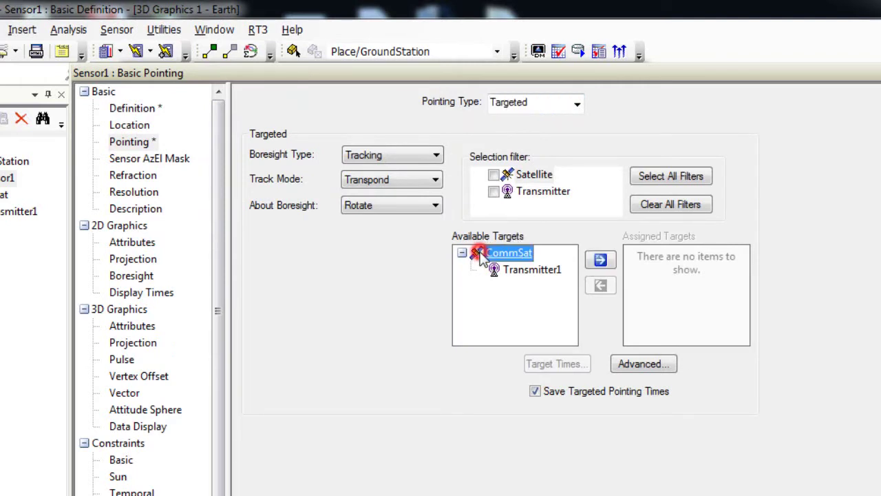
pyautogui.click(601, 265)
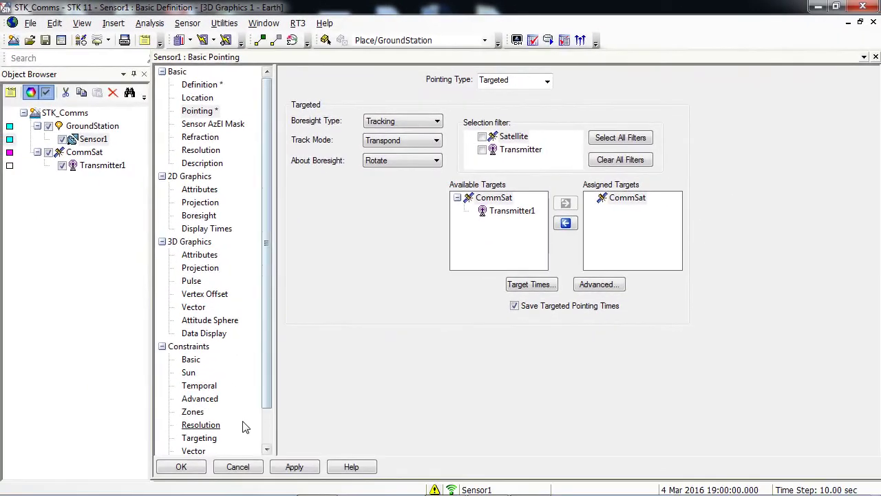
pyautogui.click(180, 467)
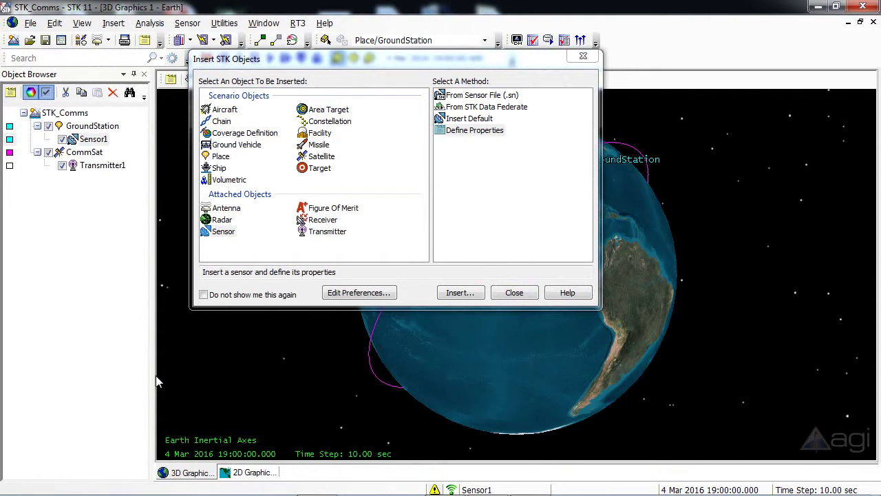
# - Rename the ground station's Sensor1 to 'Motor' in the Object Browser
pyautogui.click(91, 140)
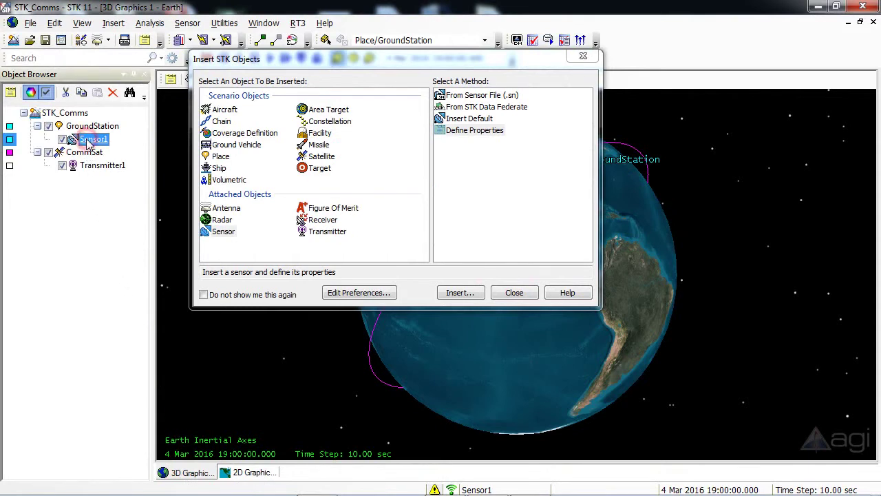
pyautogui.click(91, 140)
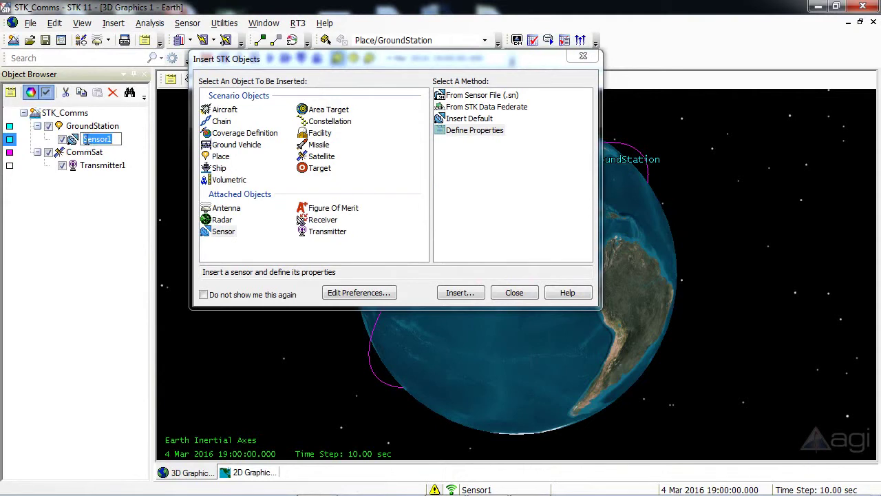
pyautogui.write('Motor')
pyautogui.click(84, 192)
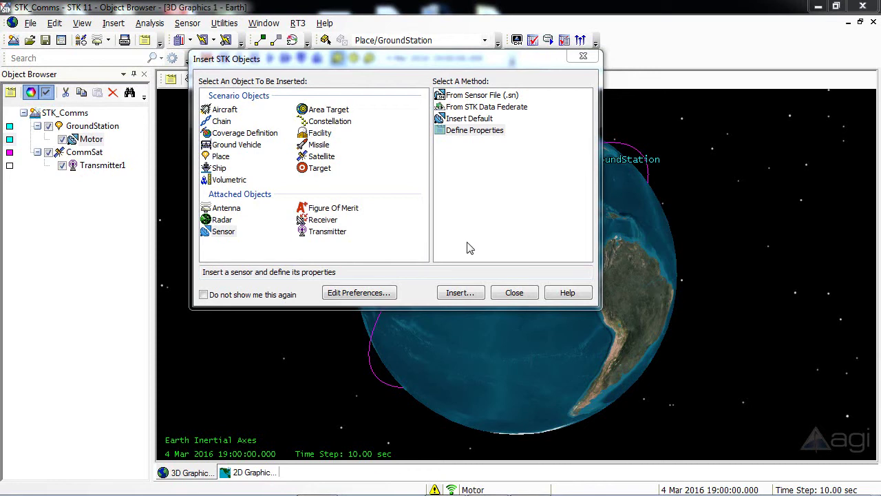
# - Insert a Receiver with Define Properties enabled, attaching it to the Motor sensor
pyautogui.click(326, 221)
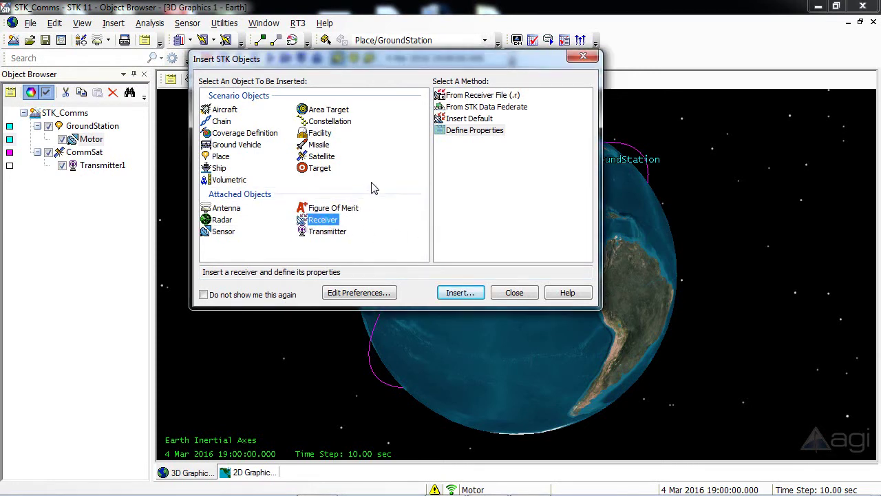
pyautogui.click(464, 132)
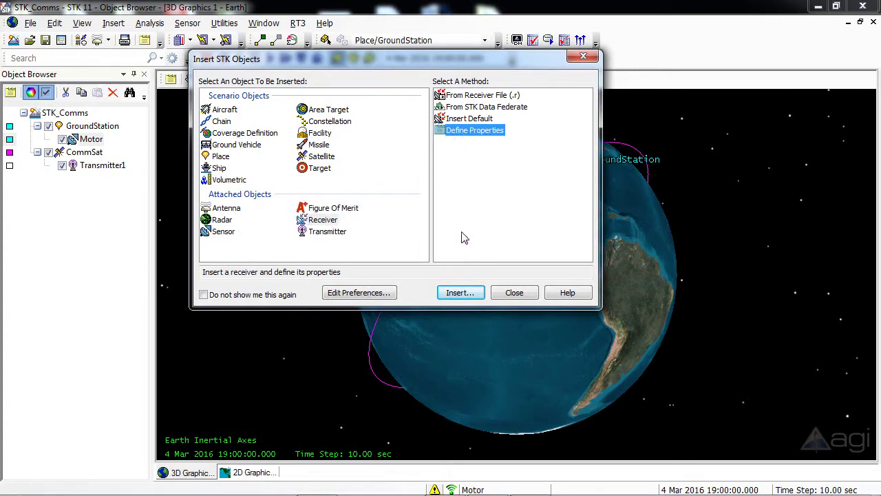
pyautogui.click(458, 293)
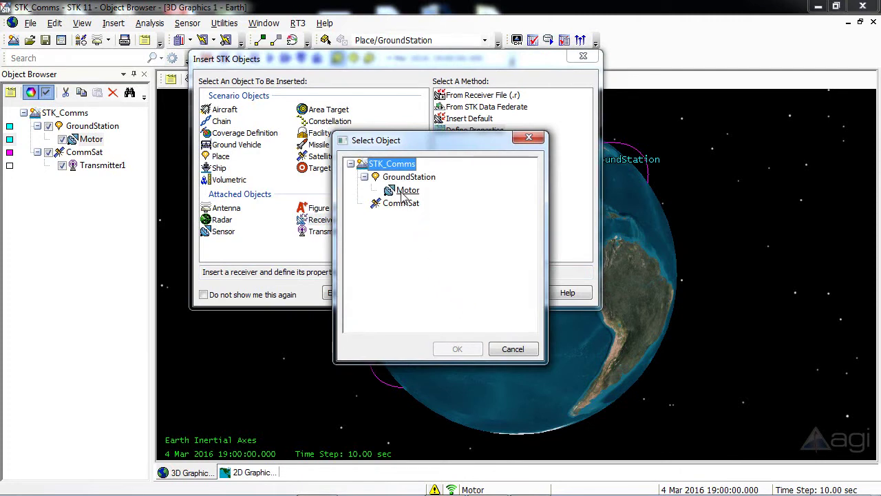
pyautogui.click(406, 190)
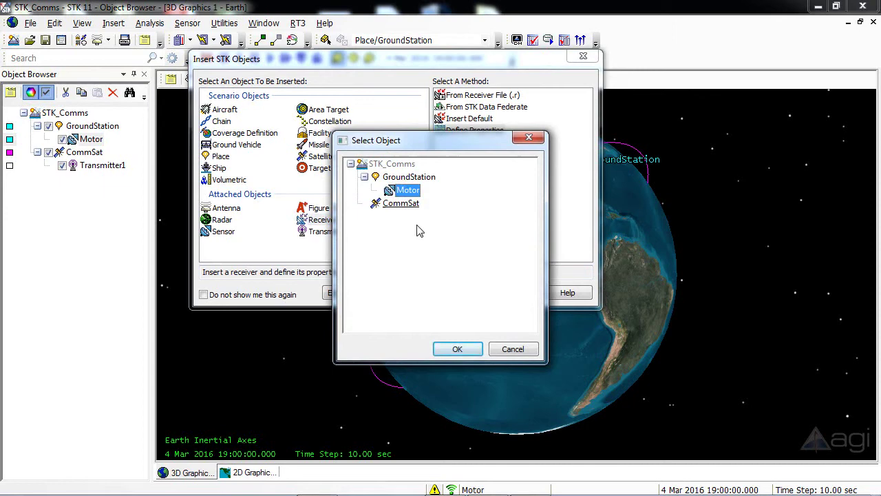
pyautogui.click(460, 348)
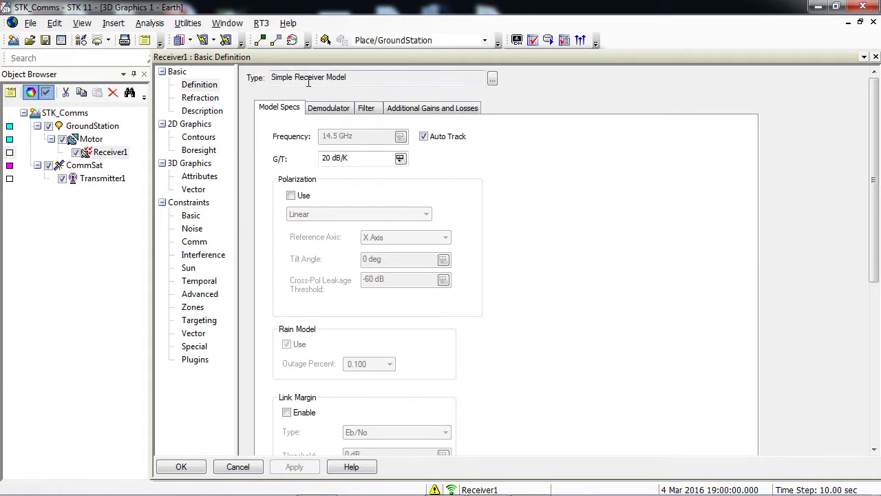
# - Change Receiver1's type from Simple to the Complex Receiver Model
pyautogui.click(493, 80)
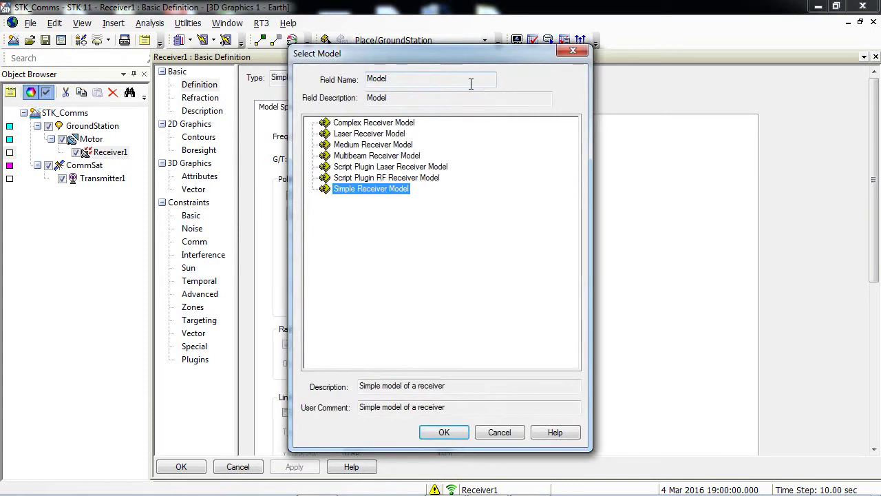
pyautogui.click(390, 123)
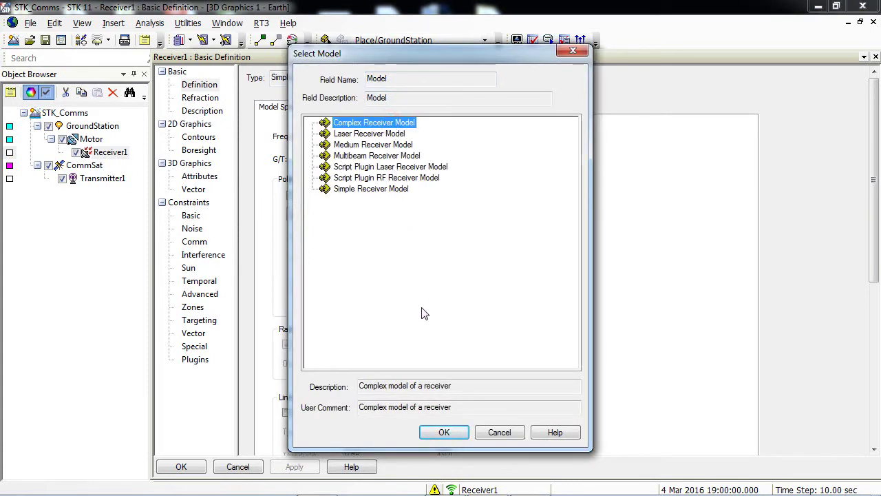
pyautogui.click(444, 433)
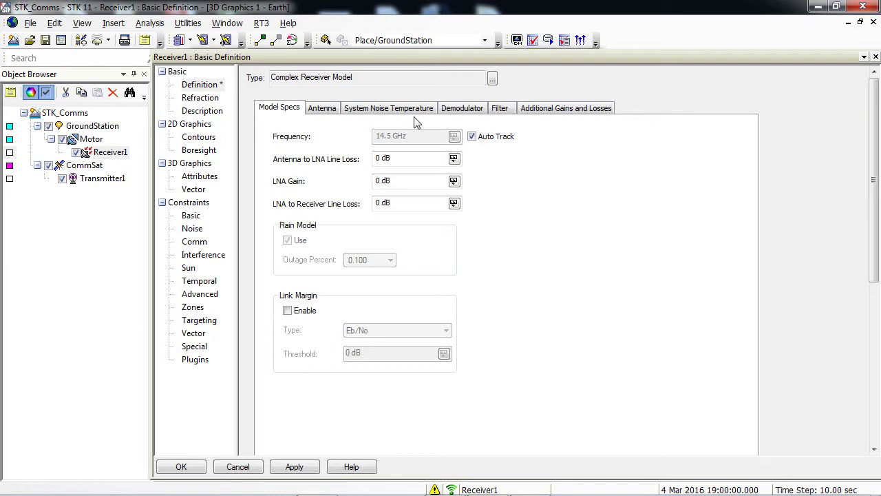
# - Choose a Parabolic antenna type for Receiver1
pyautogui.click(323, 109)
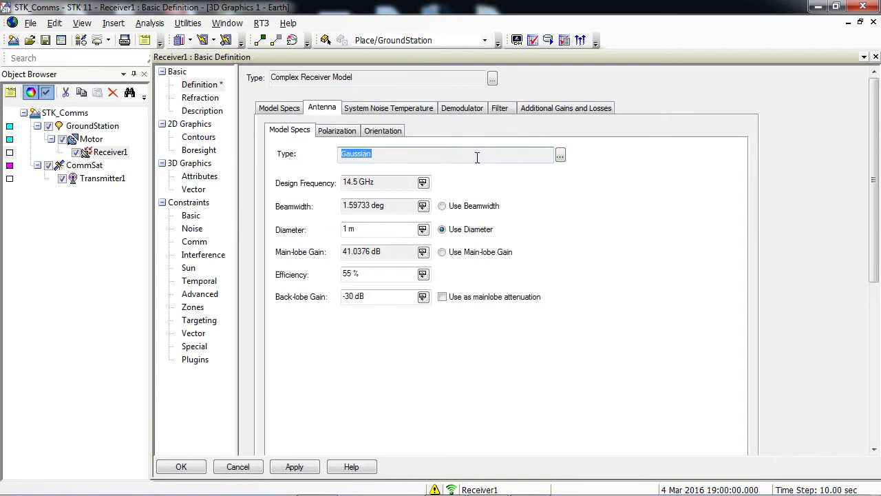
pyautogui.click(560, 156)
pyautogui.moveTo(570, 166); pyautogui.dragTo(571, 267)
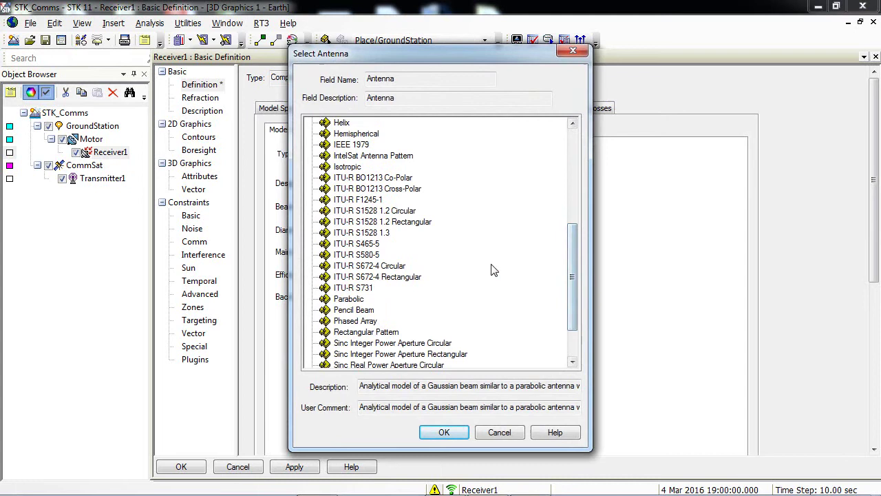
pyautogui.click(354, 303)
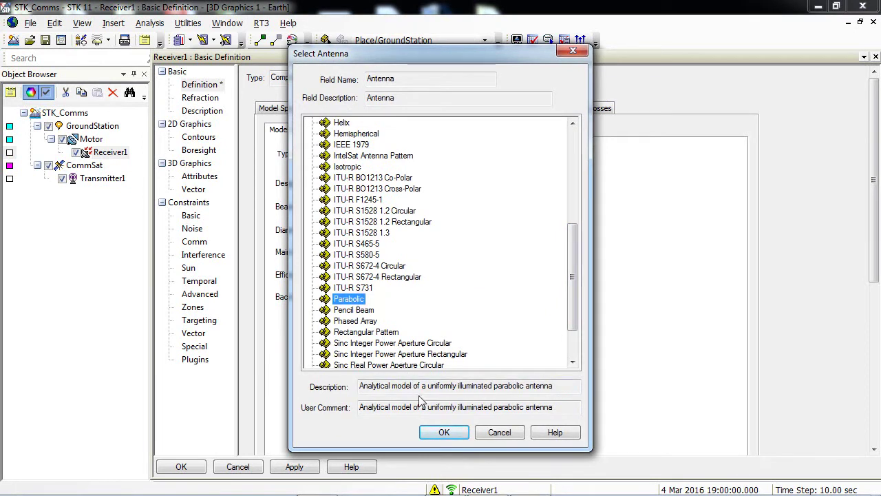
pyautogui.click(443, 431)
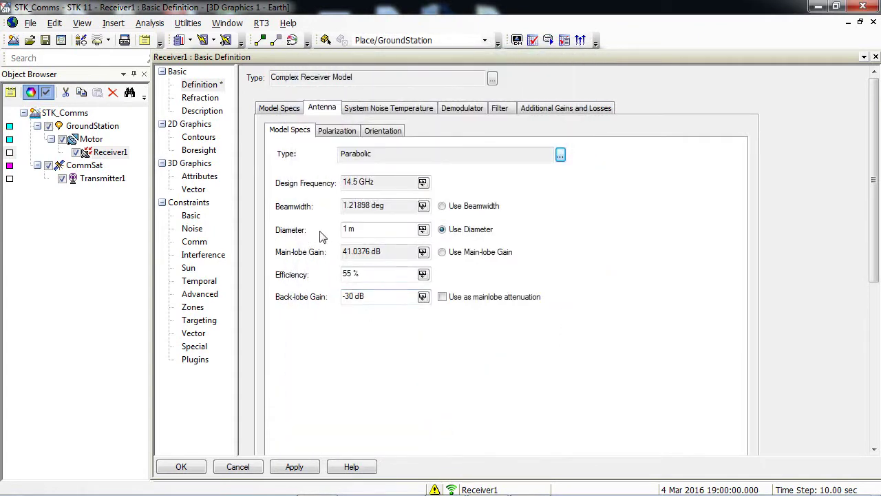
# - Set the antenna diameter to 0.5 m and apply the change
pyautogui.doubleClick(366, 230)
pyautogui.press('Tab')
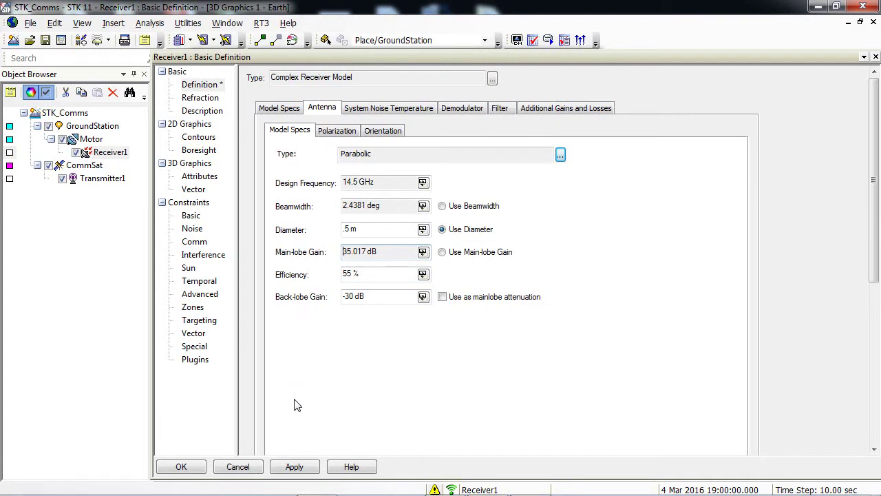
pyautogui.click(301, 466)
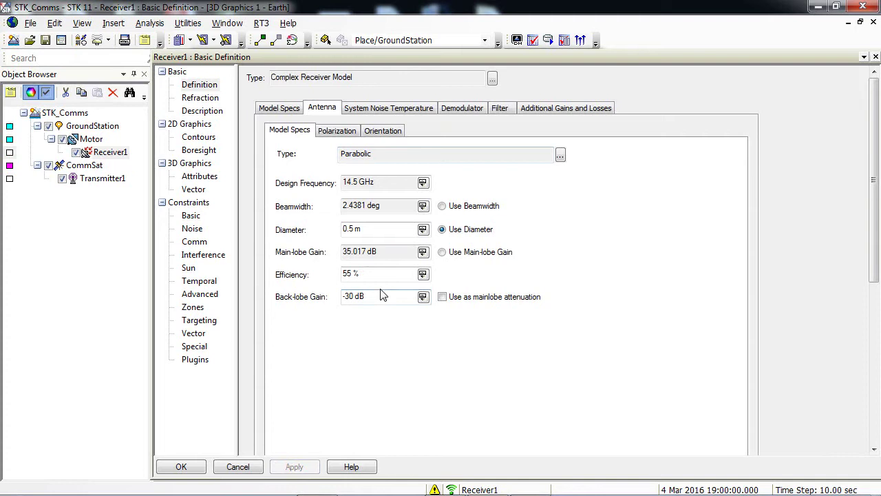
# - Turn on Receiver1's 3D gain volume display with a 0.1 km gain scale
pyautogui.click(189, 178)
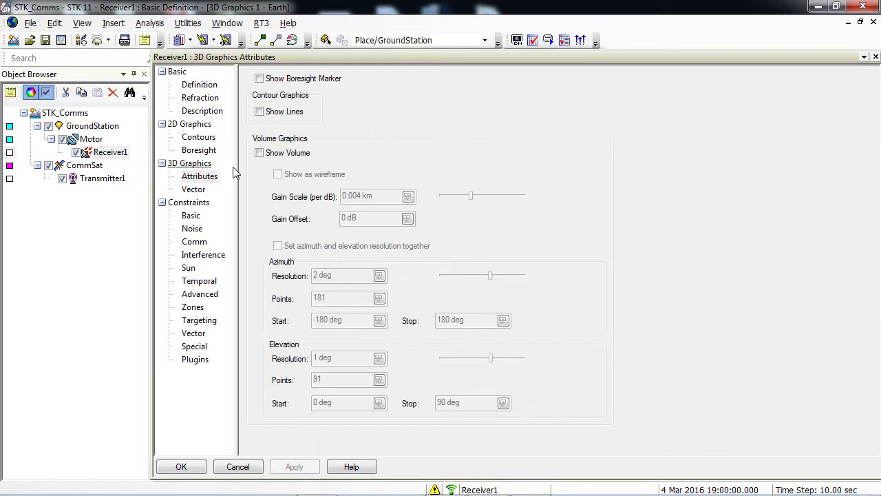
pyautogui.click(259, 153)
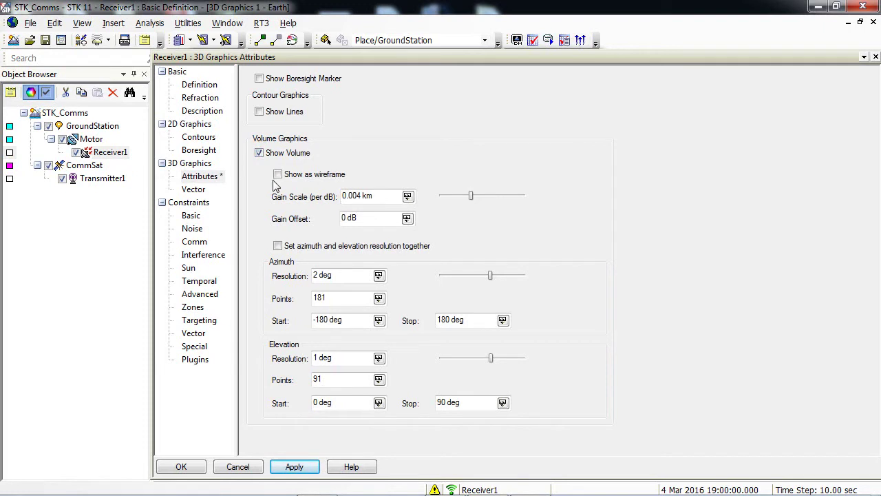
pyautogui.doubleClick(381, 196)
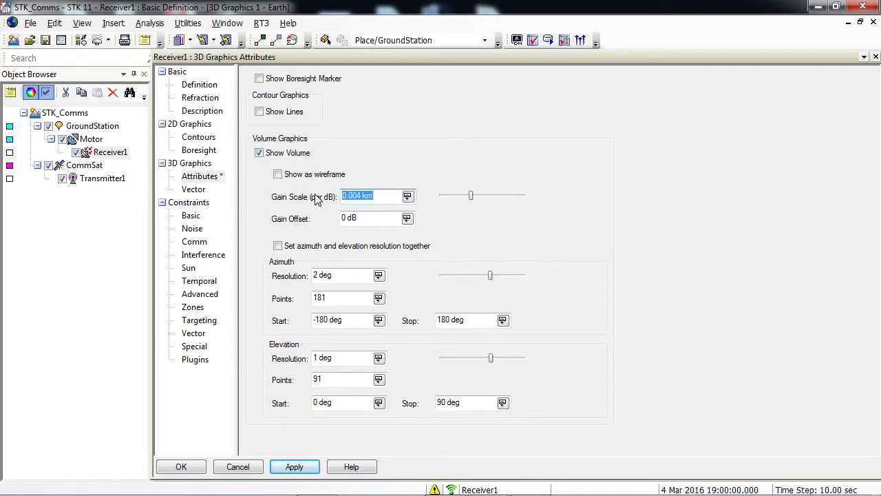
pyautogui.press('BackSpace')
pyautogui.write('.1')
pyautogui.press('Tab')
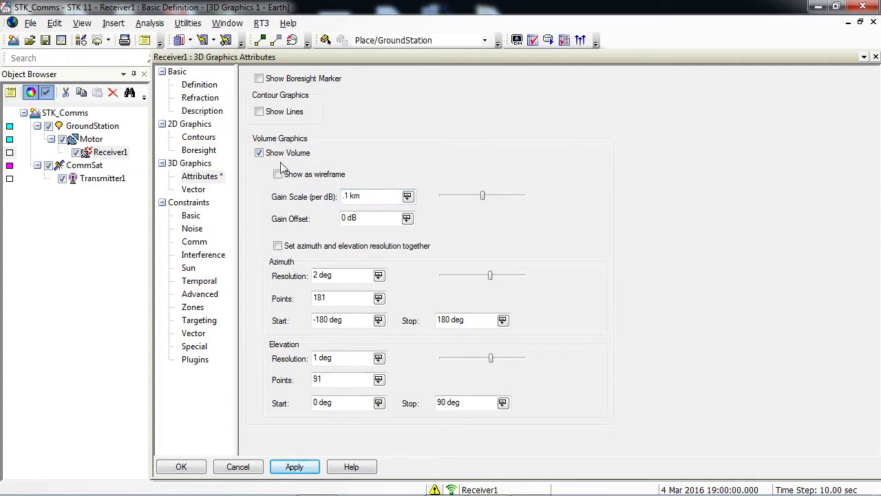
# - Link azimuth and elevation resolution and set it to 1 deg
pyautogui.click(278, 246)
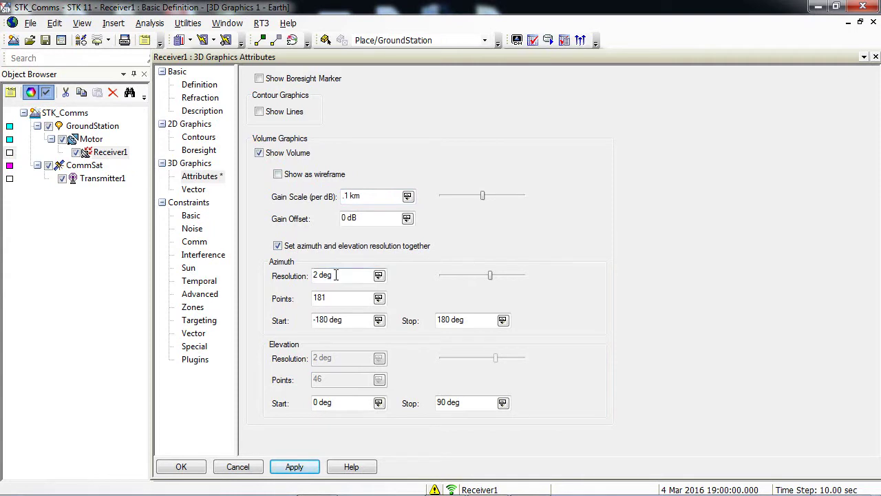
pyautogui.moveTo(338, 276); pyautogui.dragTo(298, 273)
pyautogui.write('1')
pyautogui.press('Return')
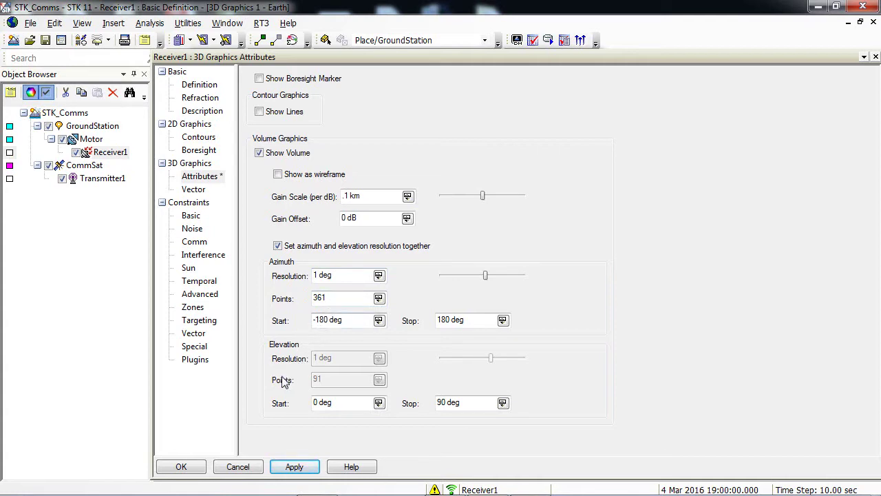
# - Save Receiver1's settings and the STK_Comms scenario, and close Insert STK Objects
pyautogui.click(181, 467)
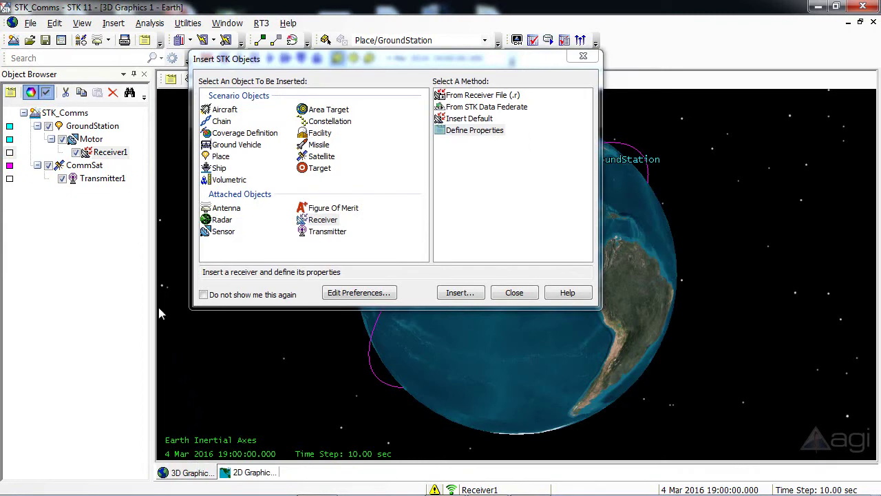
pyautogui.click(43, 41)
pyautogui.click(525, 292)
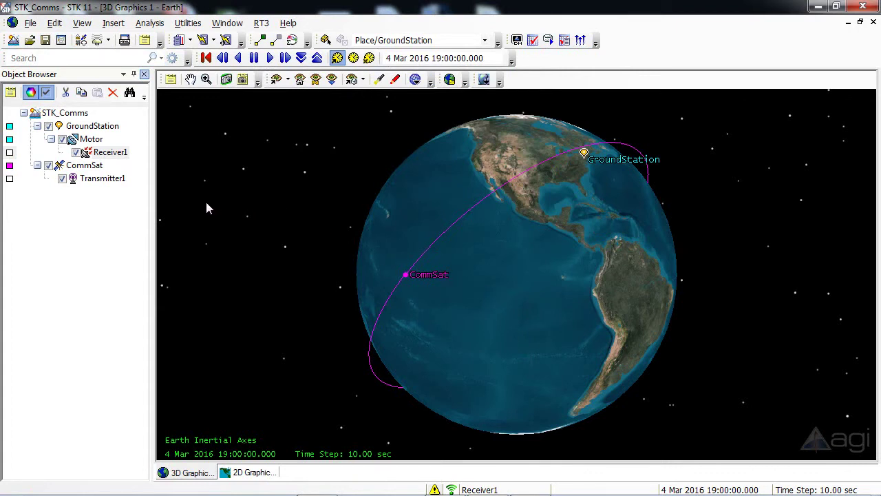
# - Open Access for Transmitter1 and choose GroundStation > Motor > Receiver1 as the target
pyautogui.rightClick(95, 179)
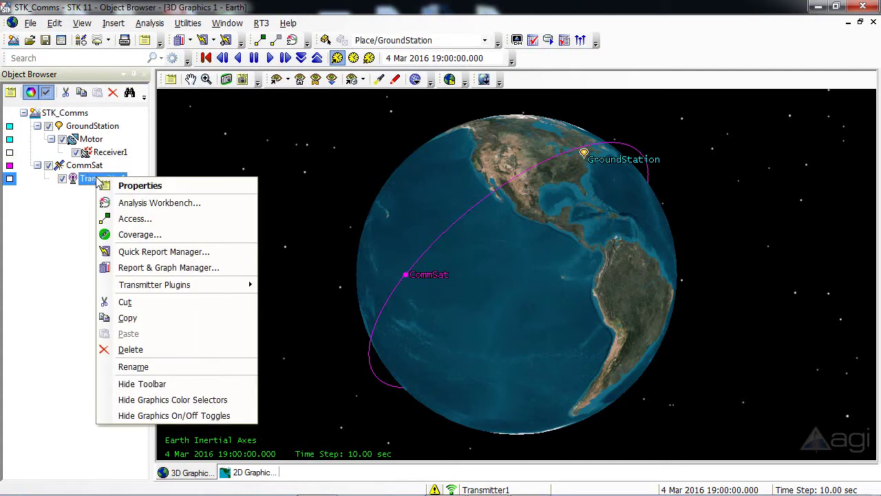
pyautogui.click(126, 220)
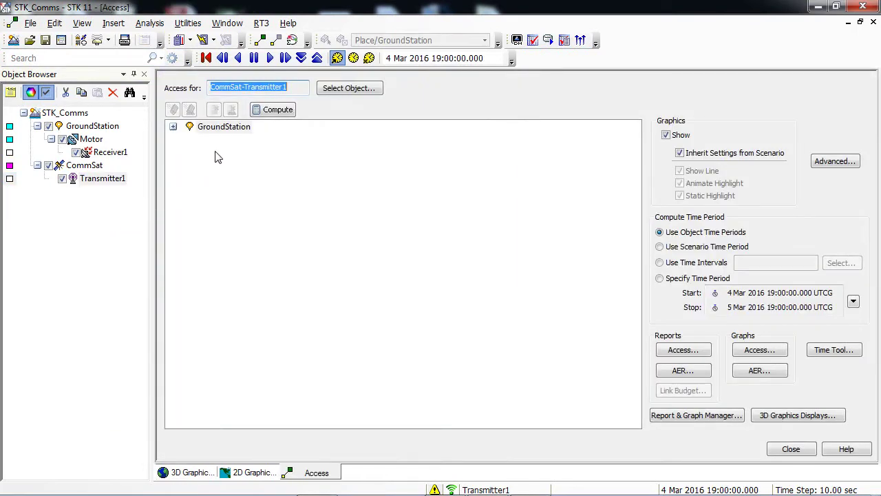
pyautogui.click(173, 127)
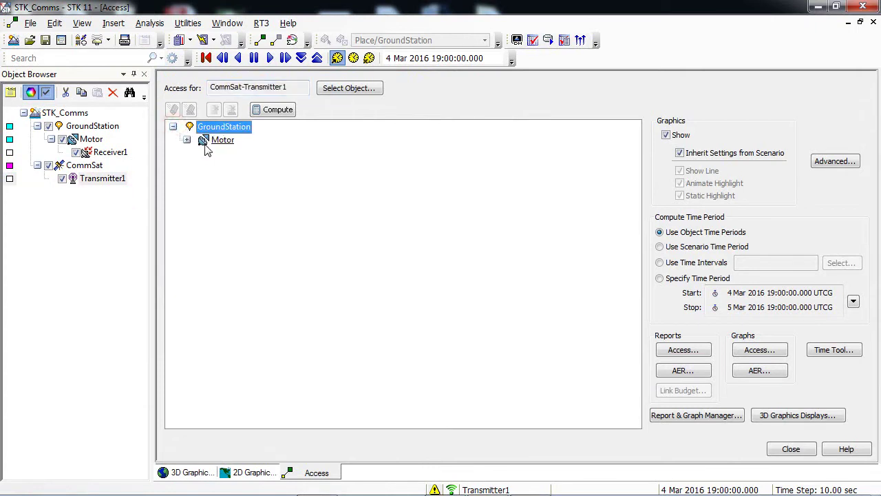
pyautogui.click(187, 140)
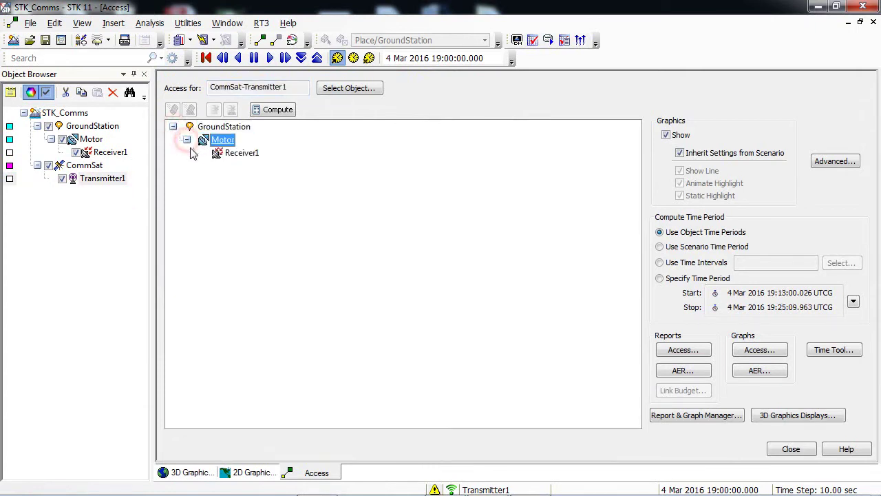
pyautogui.click(242, 153)
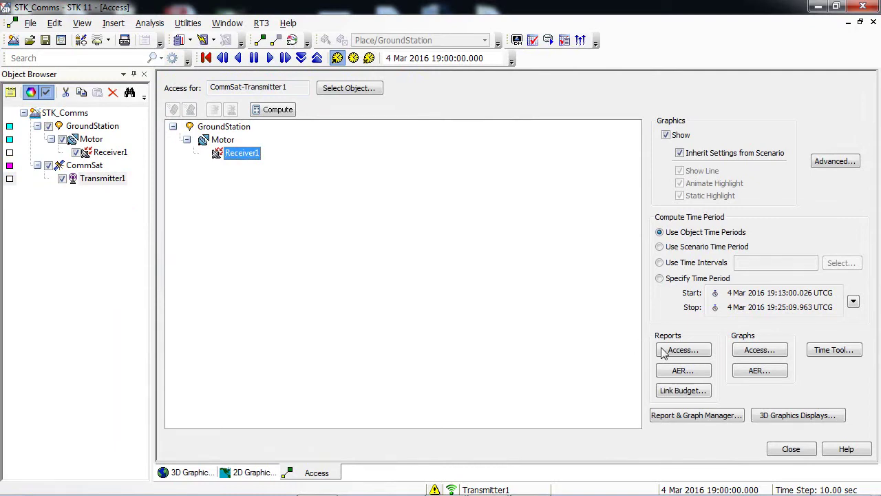
# - Generate the Access Summary Report and set animation time to the first start, 19:13:00.036
pyautogui.click(683, 350)
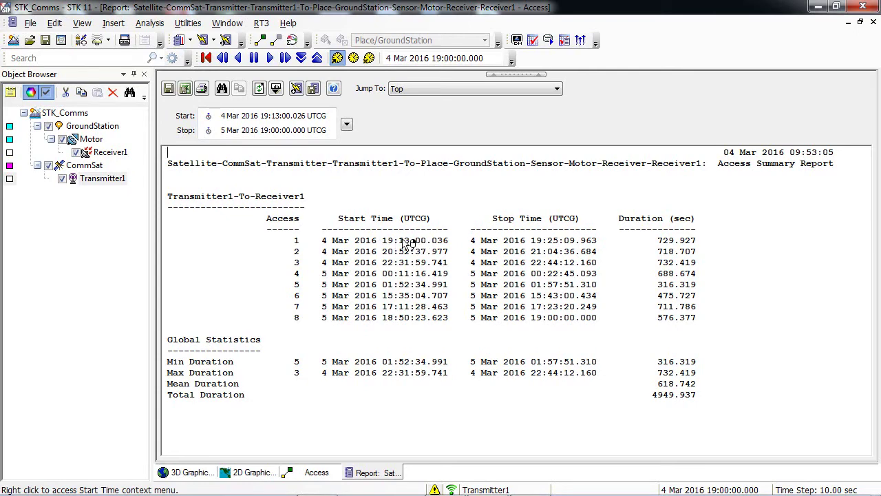
pyautogui.rightClick(417, 244)
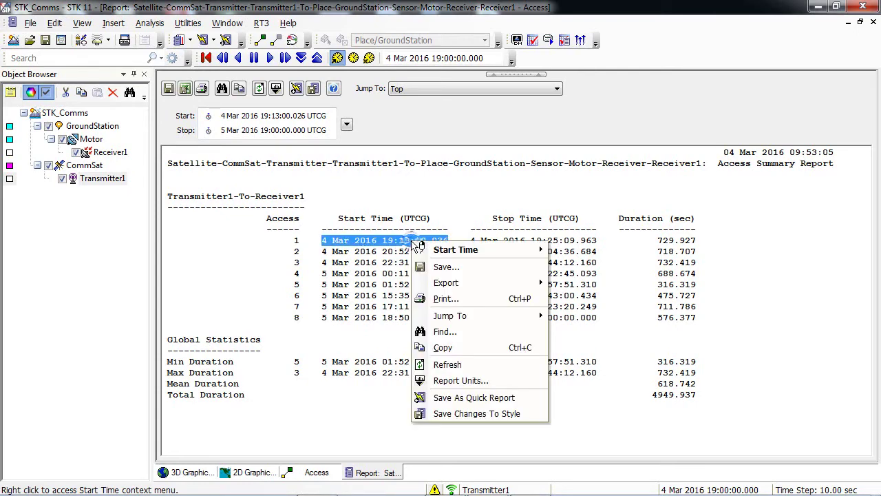
pyautogui.moveTo(444, 254)
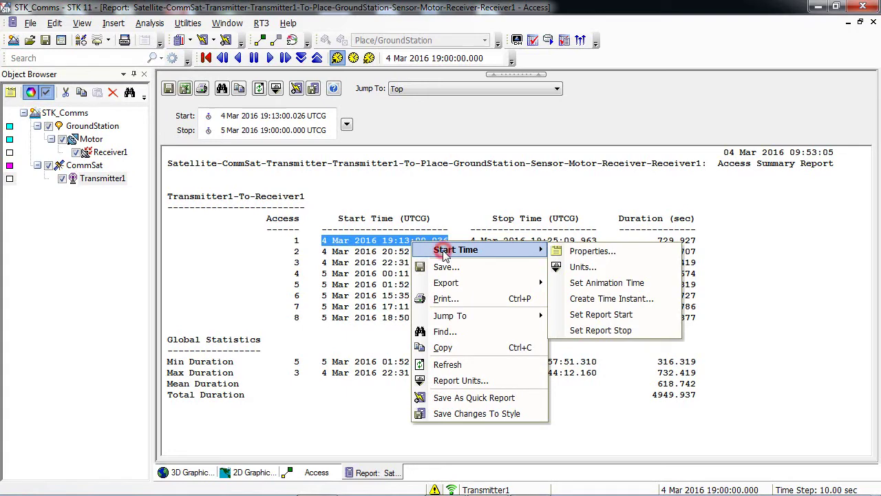
pyautogui.click(579, 285)
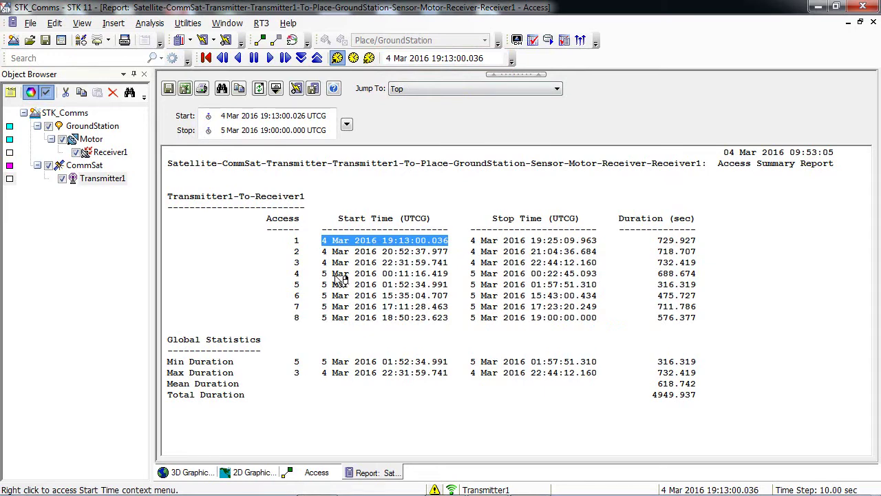
# - Zoom the 3D globe to GroundStation and tilt to see Receiver1's gain volume over terrain
pyautogui.click(190, 472)
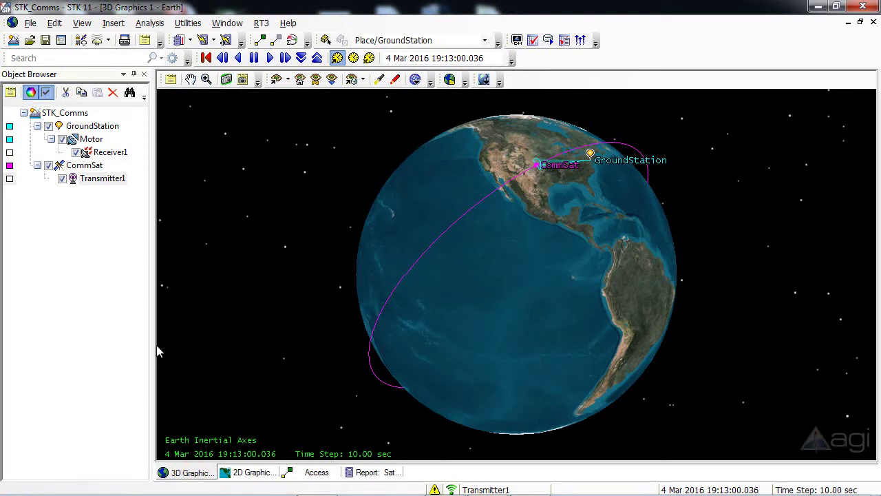
pyautogui.rightClick(72, 129)
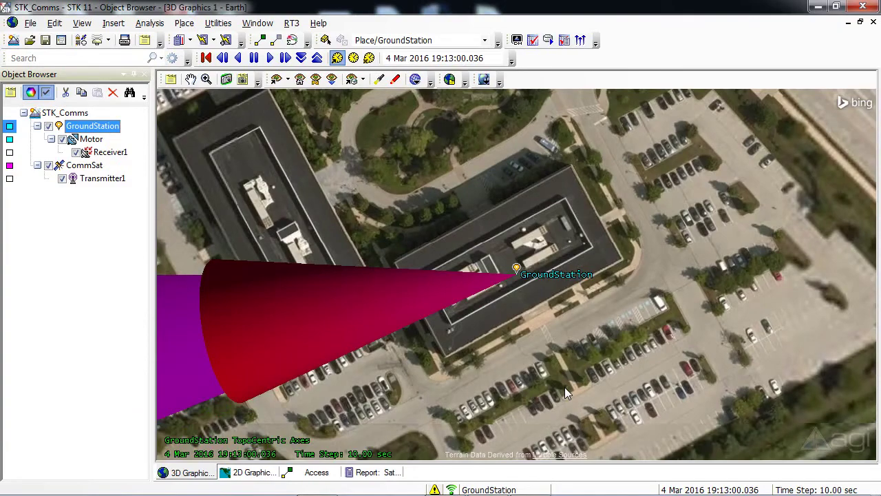
pyautogui.scroll(2, 550, 381)
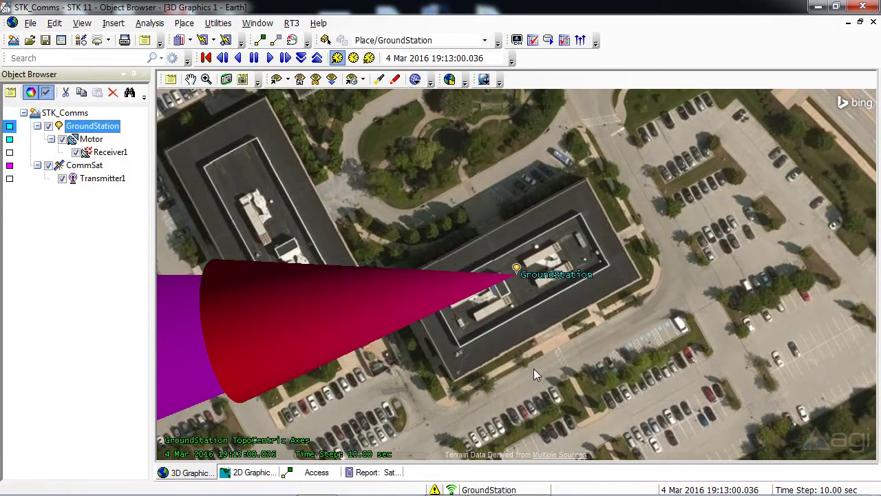
pyautogui.click(533, 368)
pyautogui.scroll(-5, 529, 365)
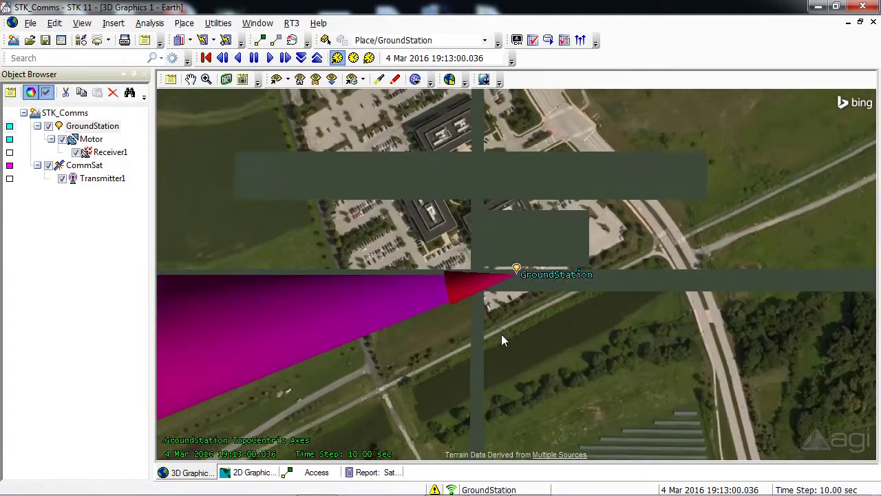
pyautogui.scroll(-3, 500, 333)
pyautogui.moveTo(493, 336); pyautogui.dragTo(563, 197)
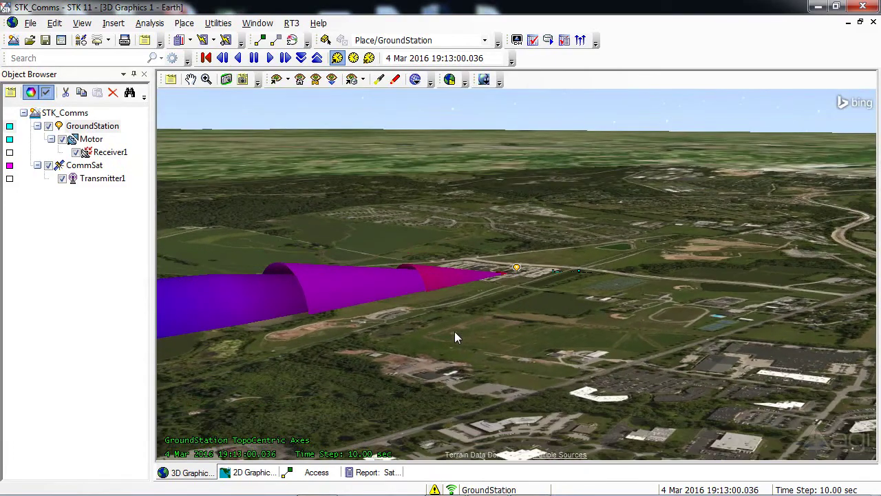
pyautogui.moveTo(454, 335); pyautogui.dragTo(477, 332)
pyautogui.moveTo(408, 342)
pyautogui.mouseDown()
pyautogui.moveTo(380, 347)
pyautogui.moveTo(398, 345)
pyautogui.mouseUp()
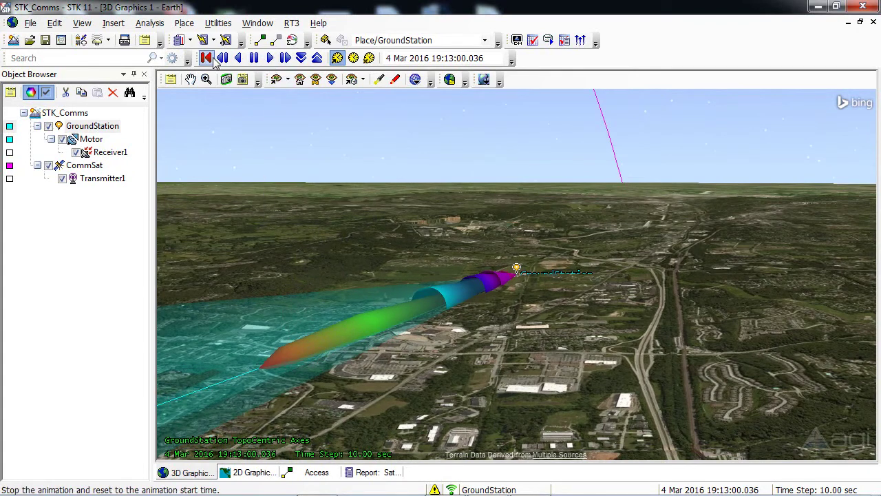
# - Step the scenario time forward to 19:15:00.036
pyautogui.doubleClick(285, 59)
pyautogui.doubleClick(285, 59)
pyautogui.doubleClick(286, 59)
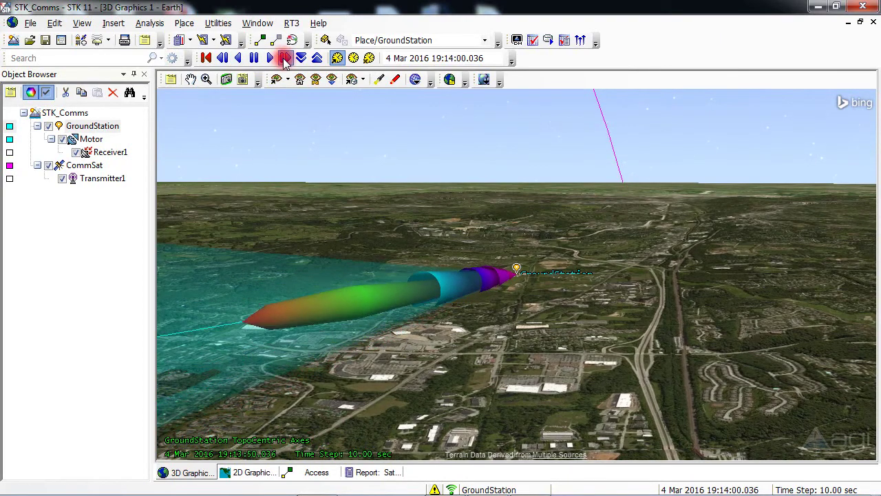
pyautogui.doubleClick(285, 60)
pyautogui.doubleClick(285, 60)
pyautogui.doubleClick(285, 59)
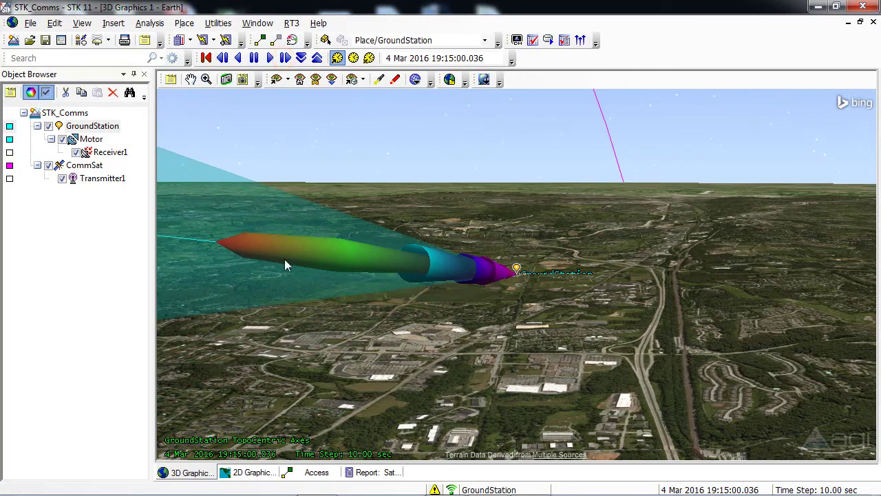
# - Rotate, zoom and tilt the 3D view around GroundStation's colour-graded beam
pyautogui.moveTo(286, 261); pyautogui.dragTo(440, 211)
pyautogui.moveTo(534, 163); pyautogui.dragTo(531, 183, button='right')
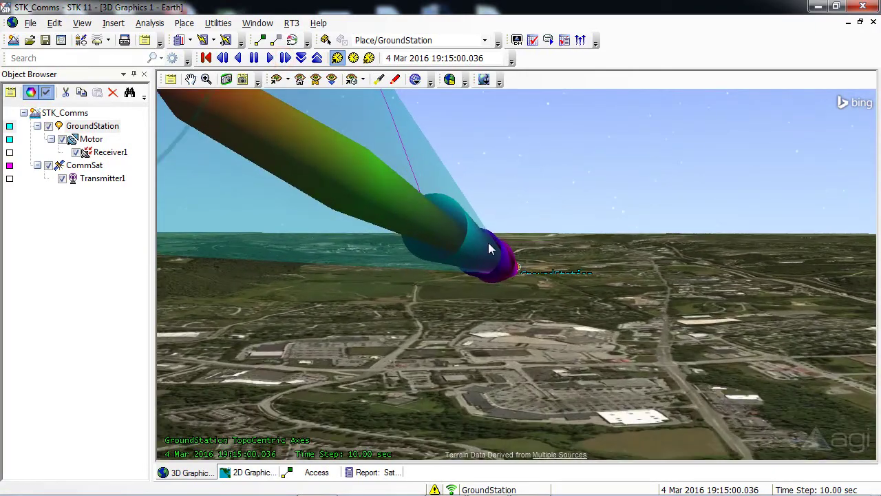
pyautogui.moveTo(488, 244); pyautogui.dragTo(496, 262)
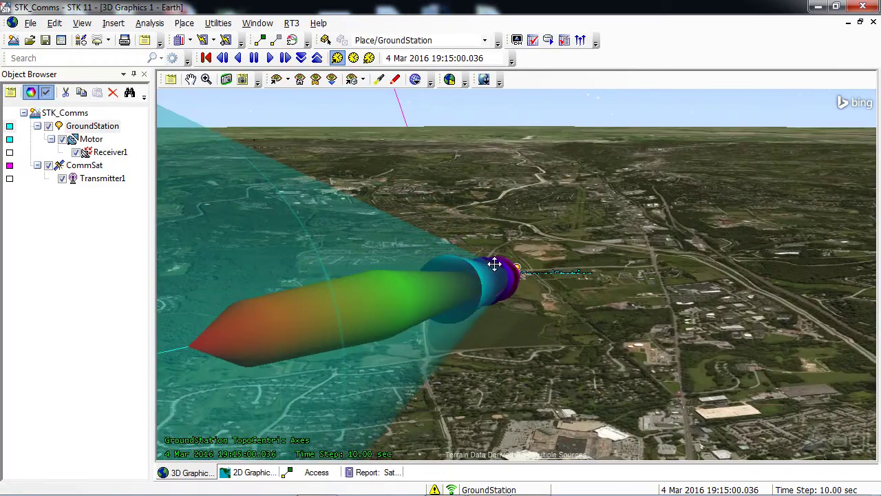
pyautogui.moveTo(423, 311)
pyautogui.mouseDown()
pyautogui.moveTo(450, 346)
pyautogui.moveTo(415, 335)
pyautogui.moveTo(414, 321)
pyautogui.mouseUp()
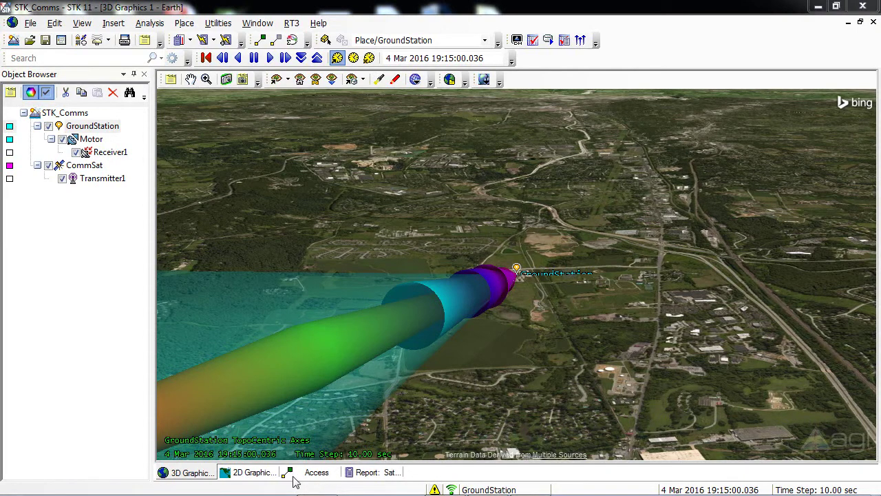
# - Generate the Link Budget report from Transmitter1 to Receiver1 in the Access tool
pyautogui.click(316, 473)
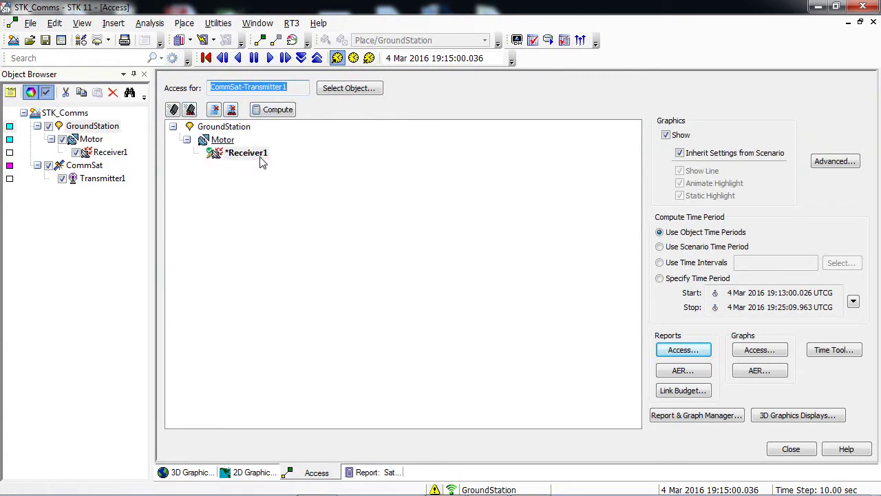
pyautogui.click(237, 155)
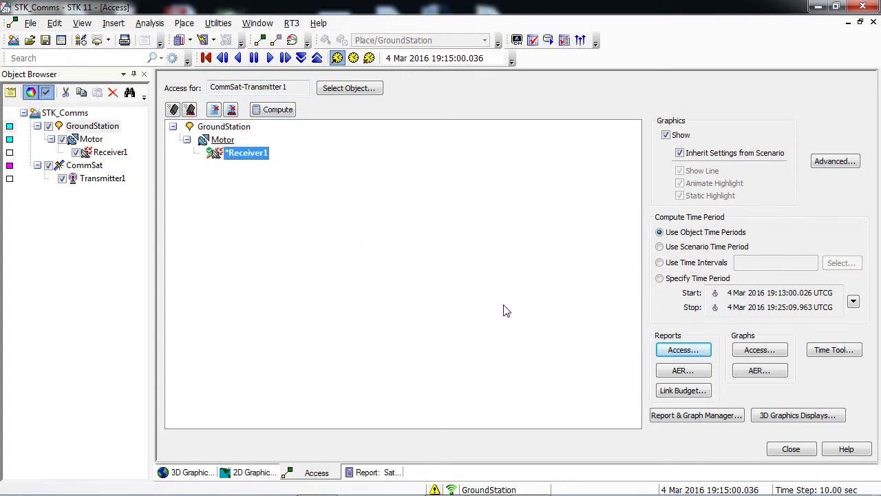
pyautogui.click(695, 397)
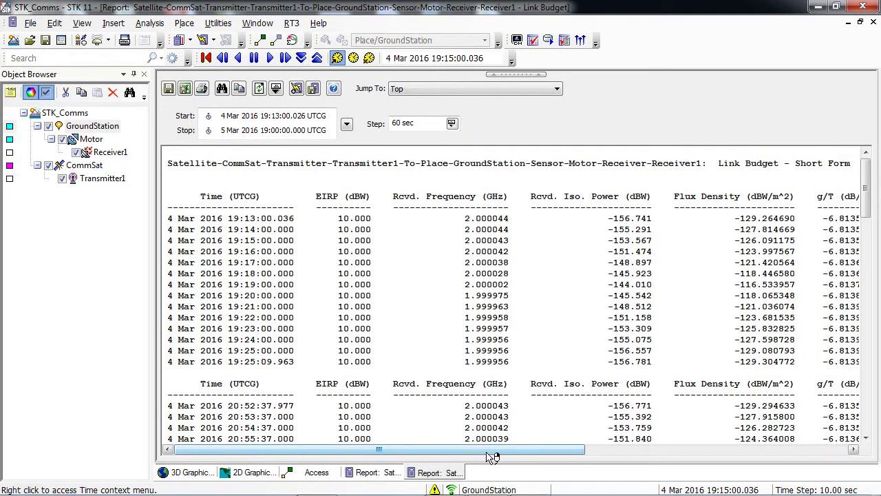
pyautogui.moveTo(486, 451); pyautogui.dragTo(764, 469)
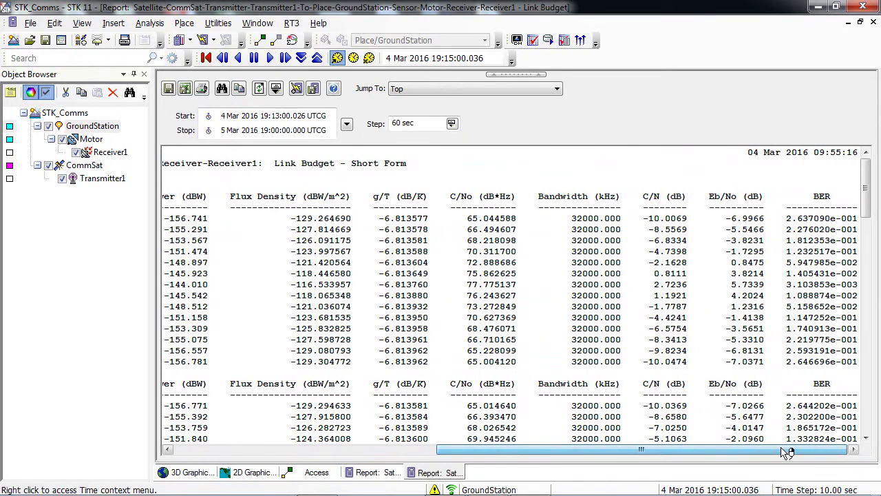
pyautogui.moveTo(807, 197); pyautogui.dragTo(841, 198)
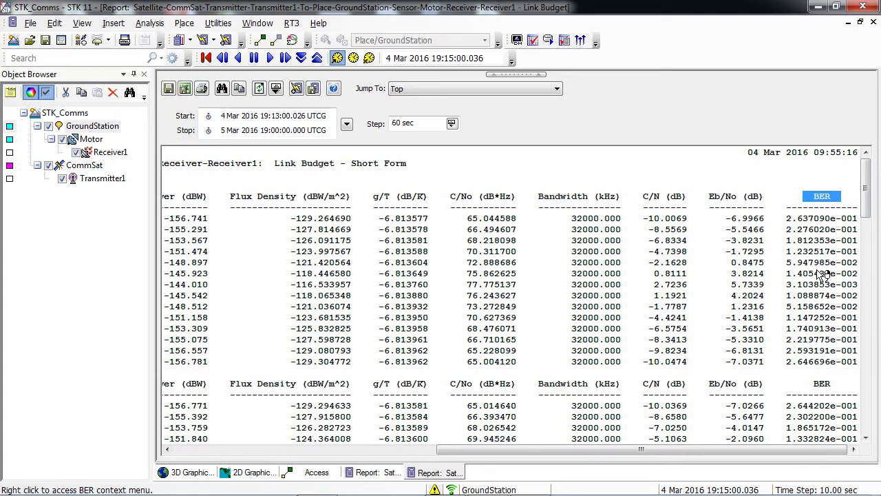
pyautogui.moveTo(867, 186)
pyautogui.mouseDown()
pyautogui.moveTo(875, 300)
pyautogui.moveTo(871, 198)
pyautogui.mouseUp()
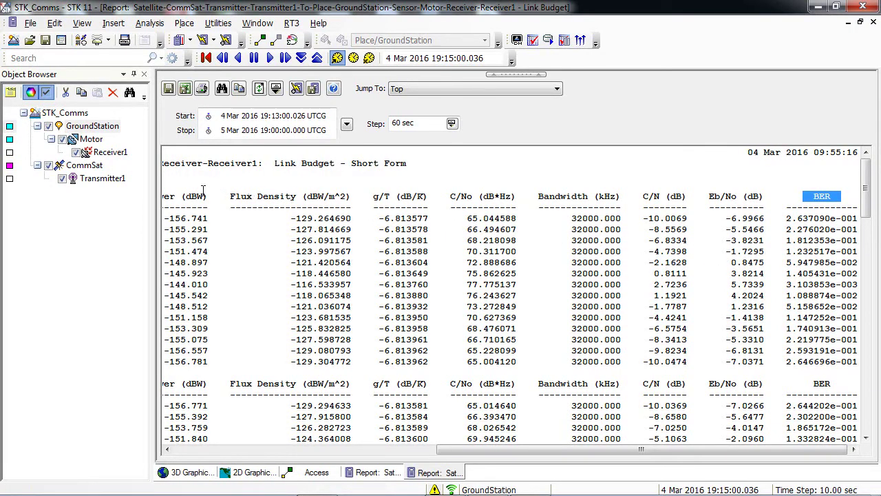
# - Change Transmitter1's EIRP from 10 to 20 dBW in its properties and save
pyautogui.rightClick(97, 179)
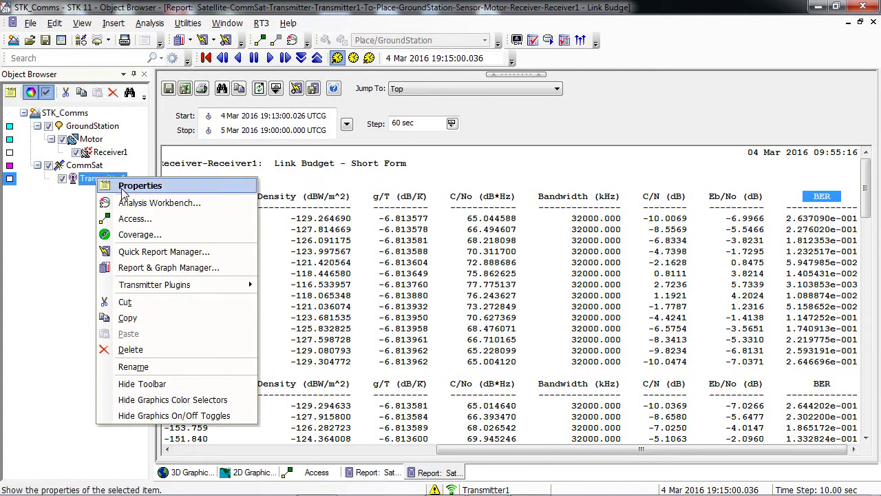
pyautogui.click(124, 187)
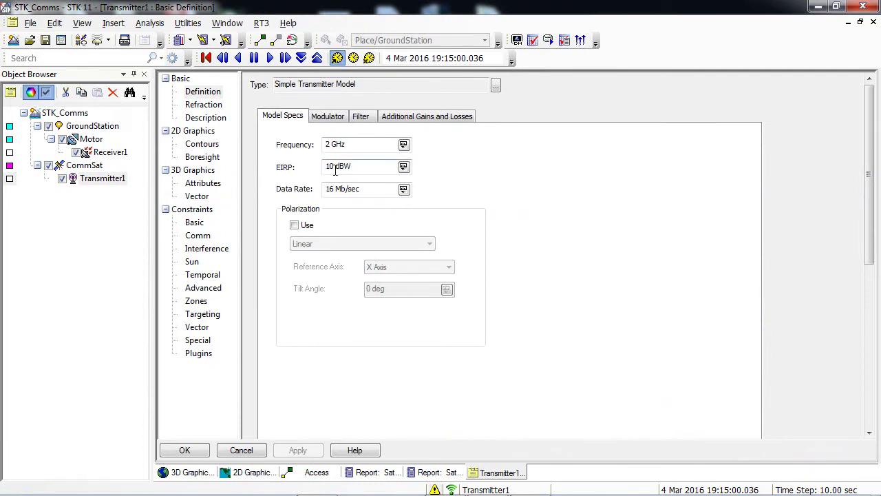
pyautogui.moveTo(371, 168); pyautogui.dragTo(319, 163)
pyautogui.write('20')
pyautogui.press('Tab')
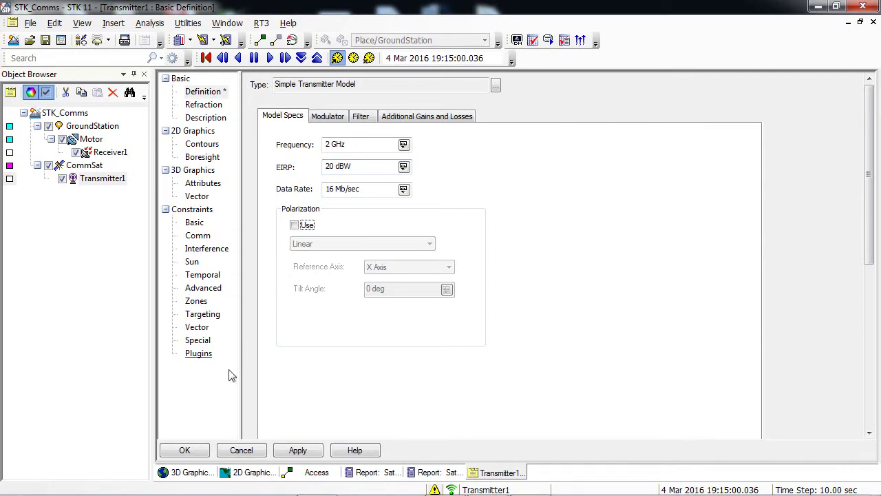
pyautogui.click(188, 449)
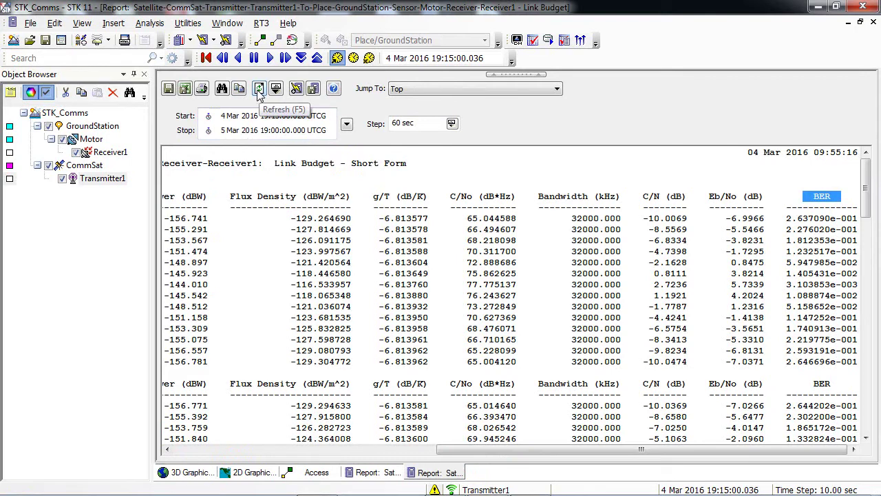
# - Refresh the link budget report and scroll through the updated 20 dBW C/N values
pyautogui.click(259, 90)
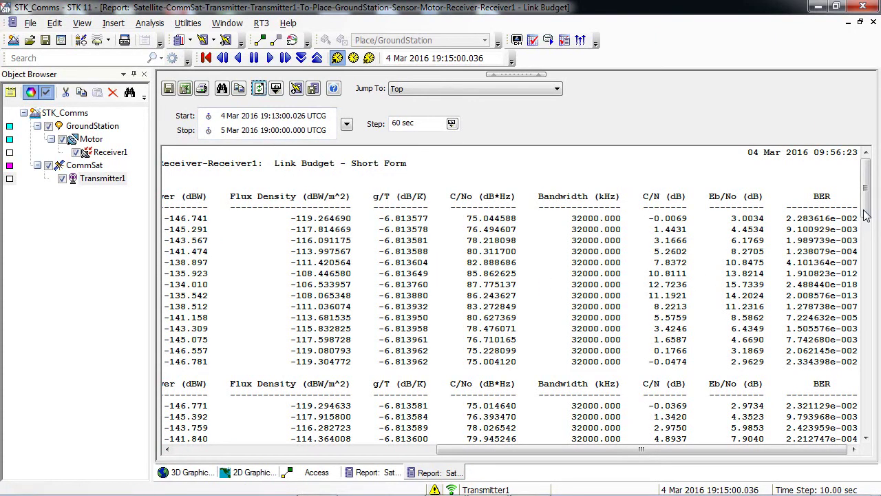
pyautogui.moveTo(867, 200)
pyautogui.mouseDown()
pyautogui.moveTo(876, 421)
pyautogui.moveTo(877, 200)
pyautogui.mouseUp()
# - Set the report time step to 30 sec and regenerate the link budget report
pyautogui.click(428, 124)
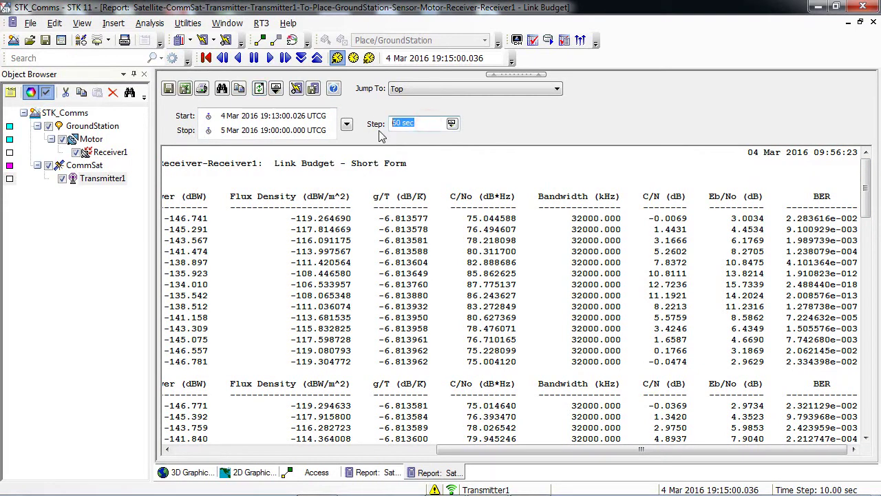
pyautogui.write('30')
pyautogui.press('Return')
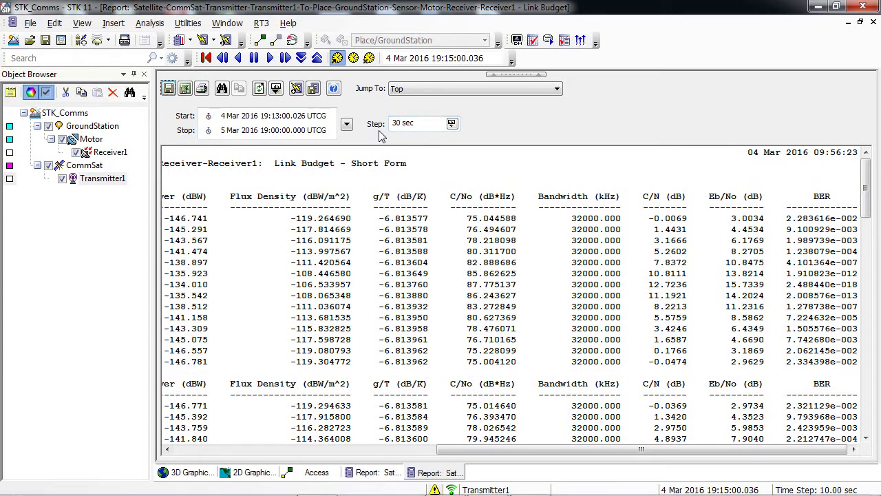
pyautogui.click(419, 123)
pyautogui.press('Return')
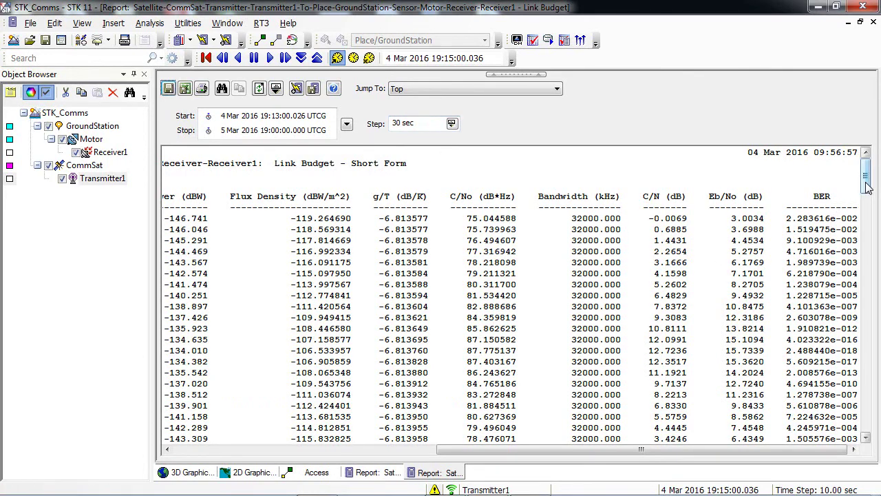
pyautogui.moveTo(869, 187); pyautogui.dragTo(868, 160)
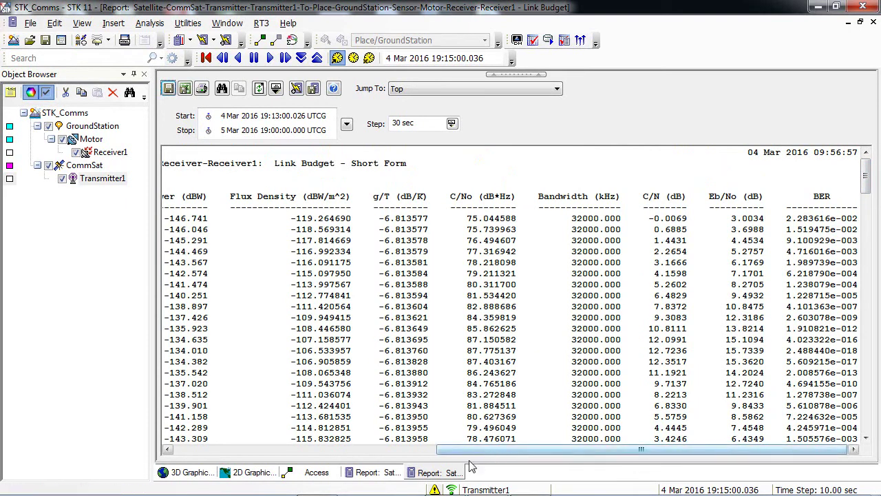
# - Close the Link Budget report tab, then the Access summary report tab
pyautogui.rightClick(431, 471)
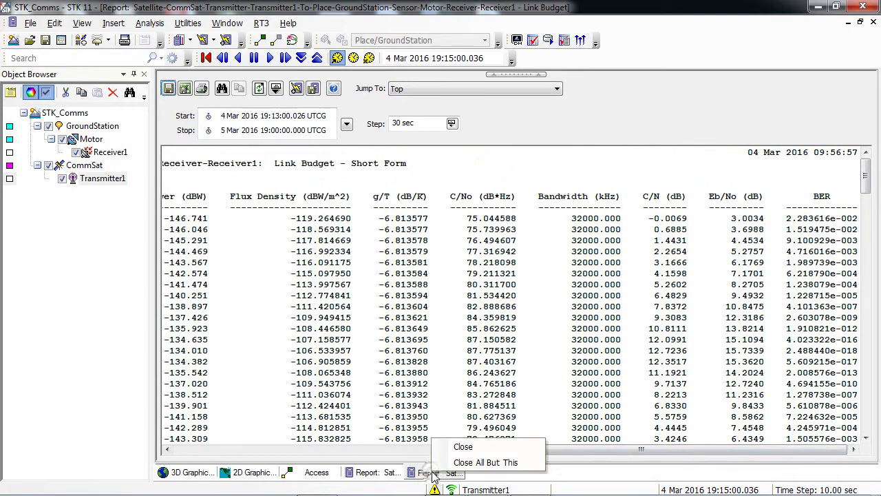
pyautogui.click(457, 447)
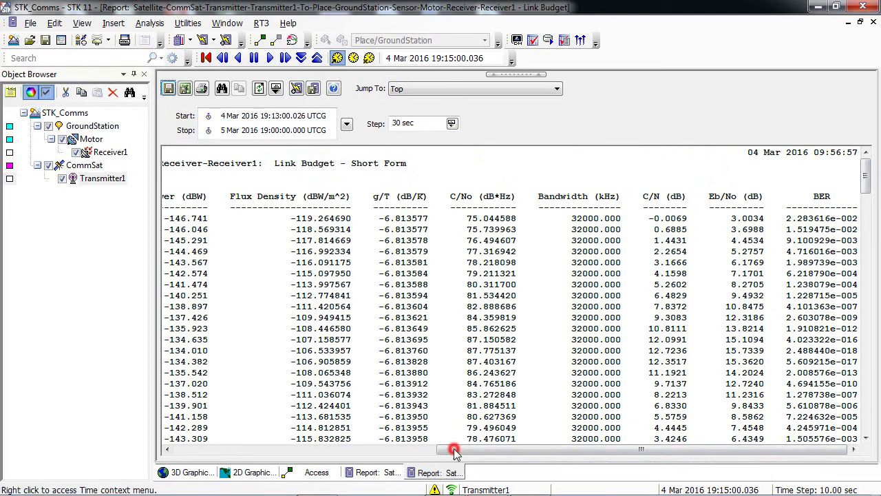
pyautogui.click(389, 473)
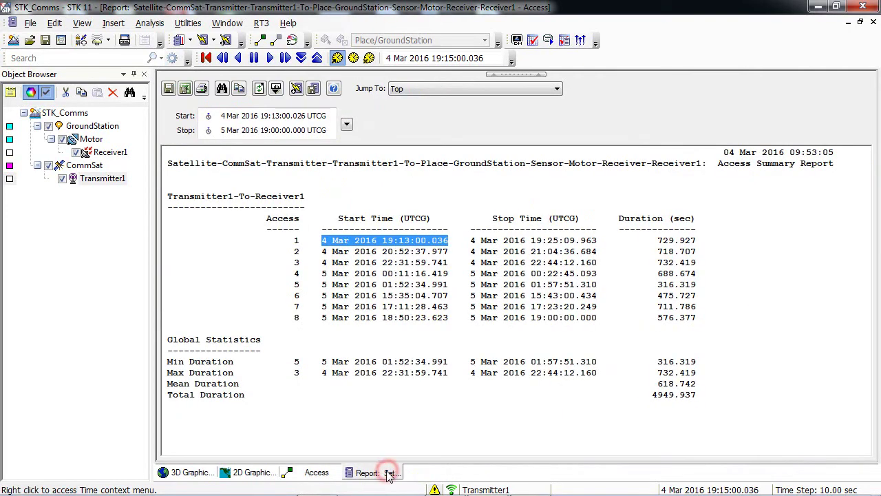
pyautogui.rightClick(389, 473)
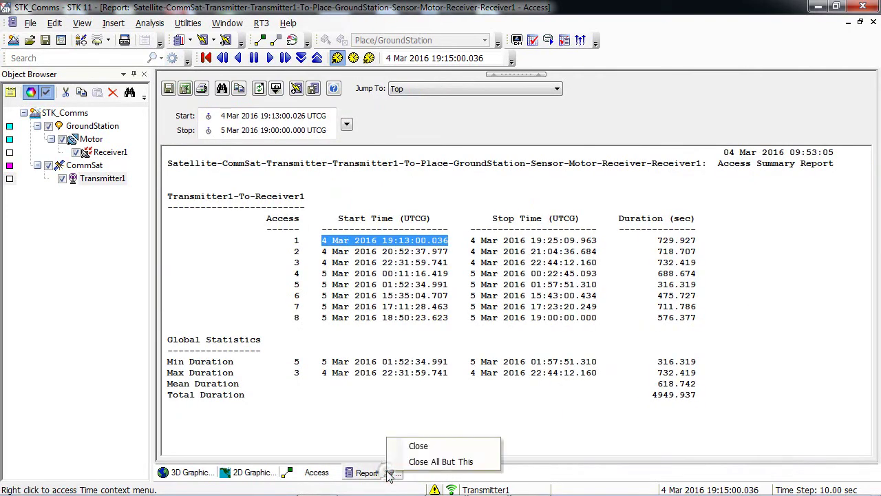
pyautogui.click(417, 446)
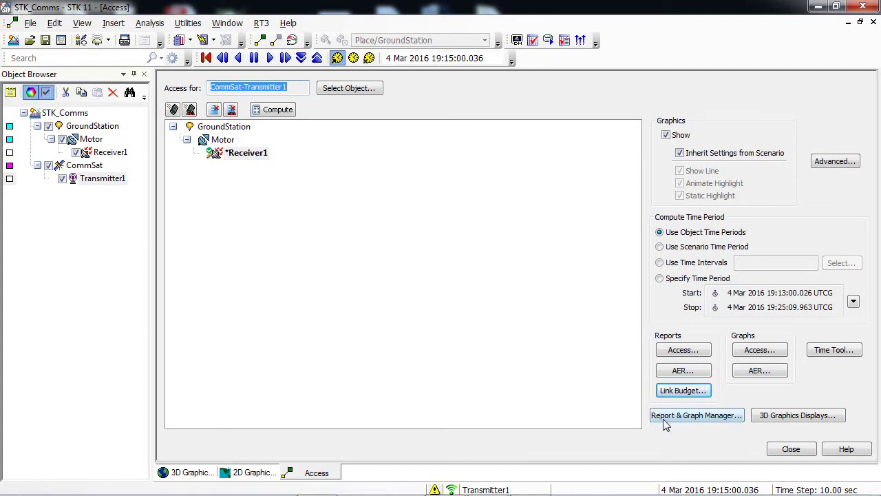
# - Create a new graph style named CN under My Styles in the Report & Graph Manager
pyautogui.click(734, 419)
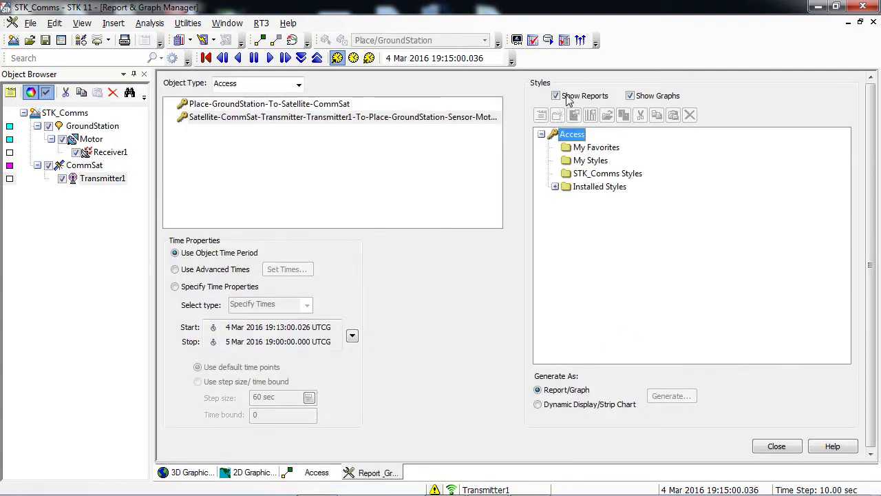
pyautogui.click(555, 188)
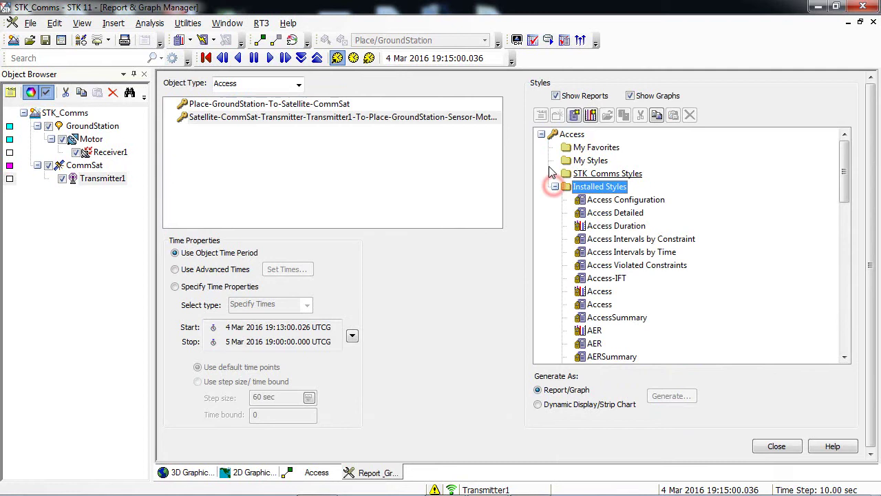
pyautogui.click(592, 163)
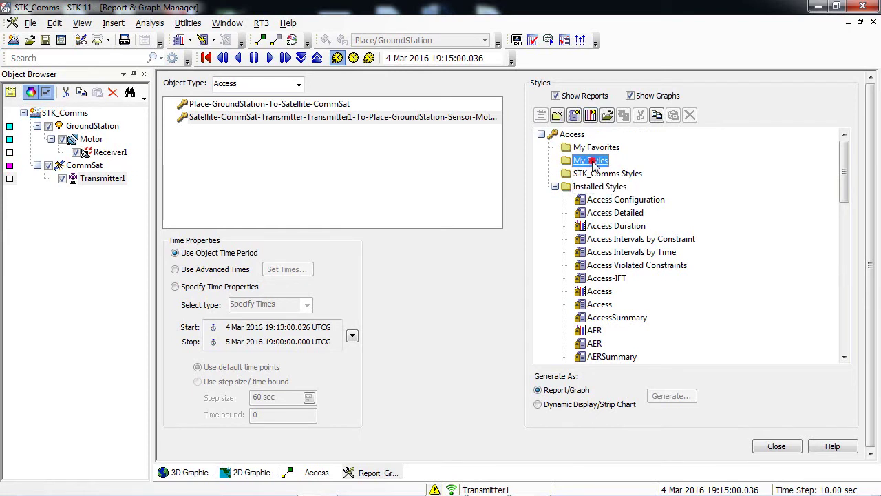
pyautogui.click(590, 117)
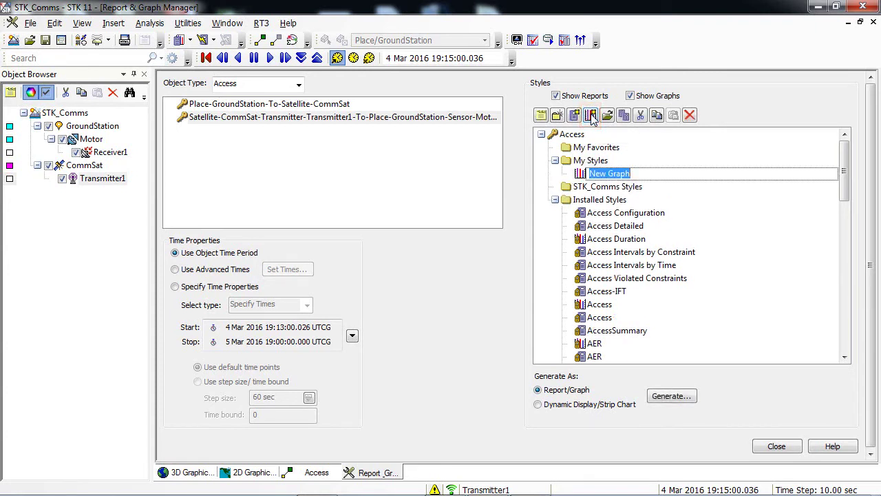
pyautogui.write('CN')
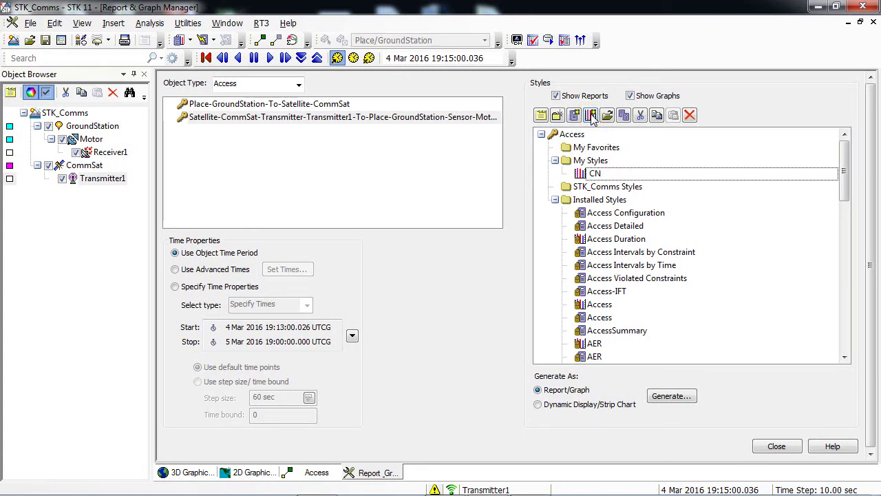
pyautogui.press('Return')
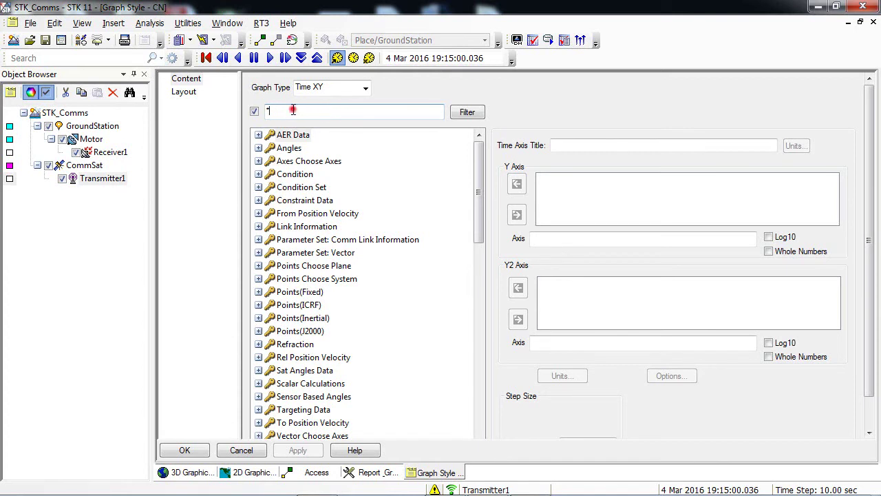
# - Filter for C/N, add Link Information C/N to the CN style's Y axis, and save
pyautogui.doubleClick(293, 110)
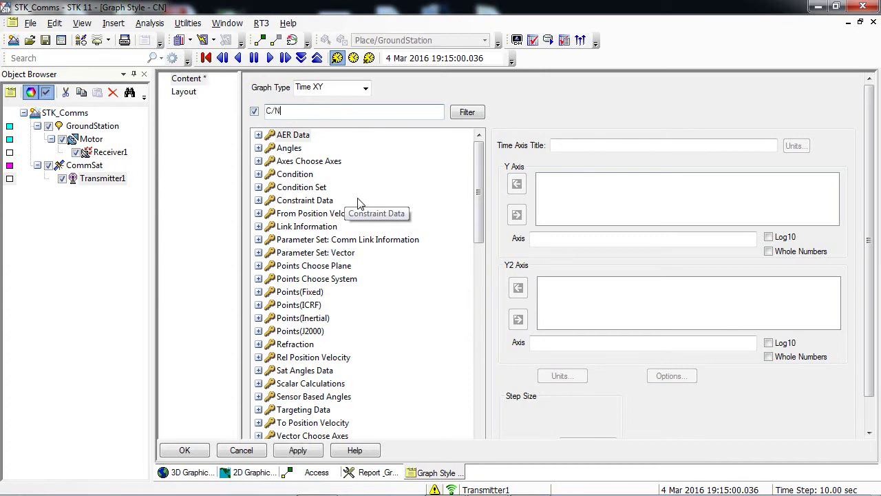
pyautogui.click(468, 112)
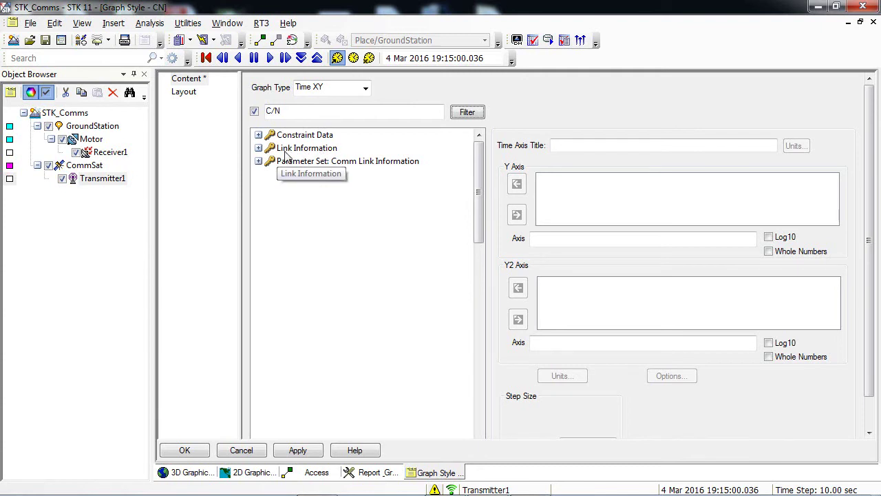
pyautogui.click(259, 150)
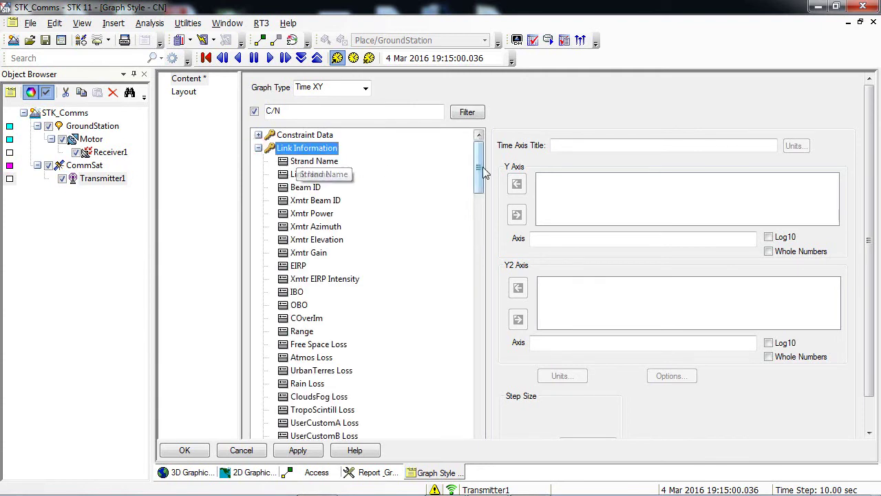
pyautogui.moveTo(483, 167); pyautogui.dragTo(480, 268)
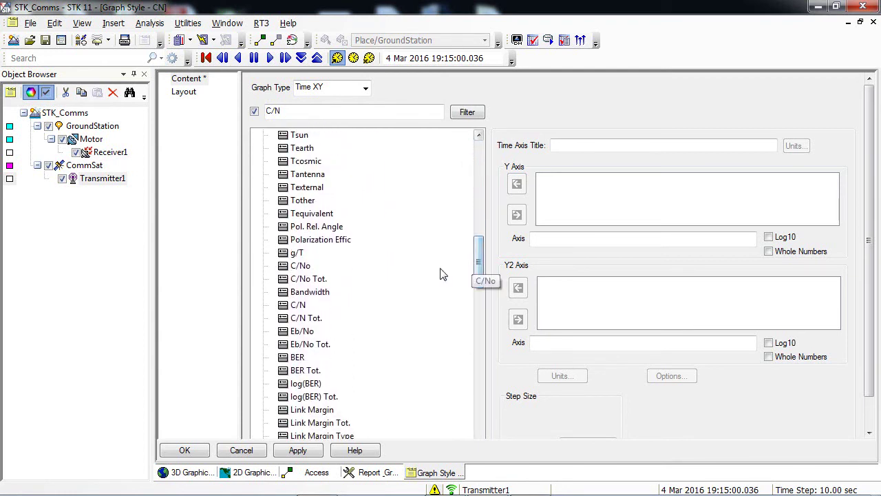
pyautogui.click(294, 308)
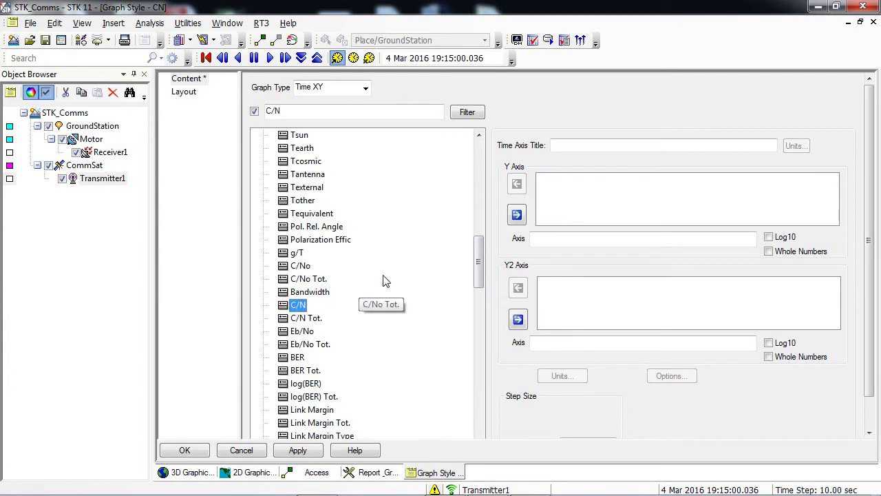
pyautogui.click(517, 214)
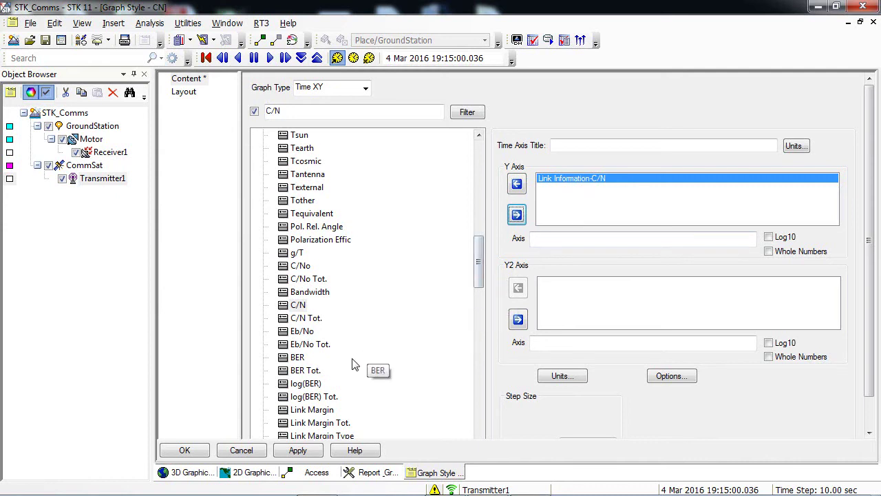
pyautogui.click(199, 451)
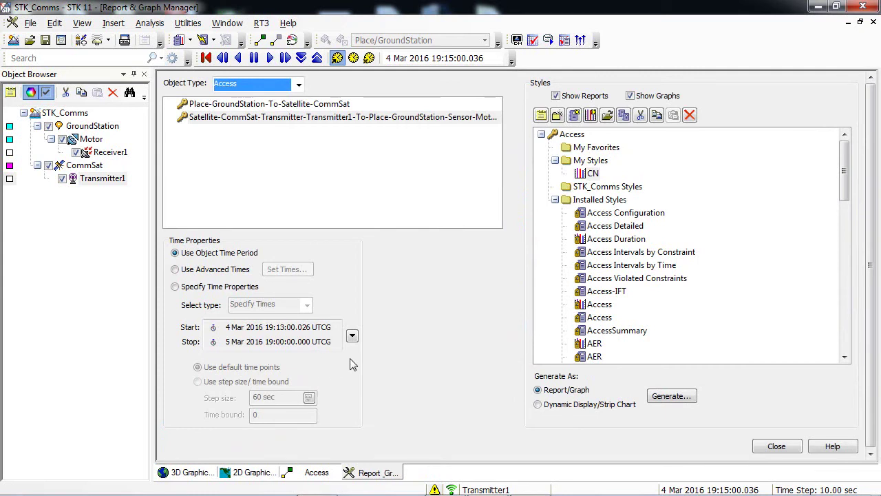
# - Generate the CN graph for the Transmitter1-to-Receiver1 access from My Styles
pyautogui.click(586, 175)
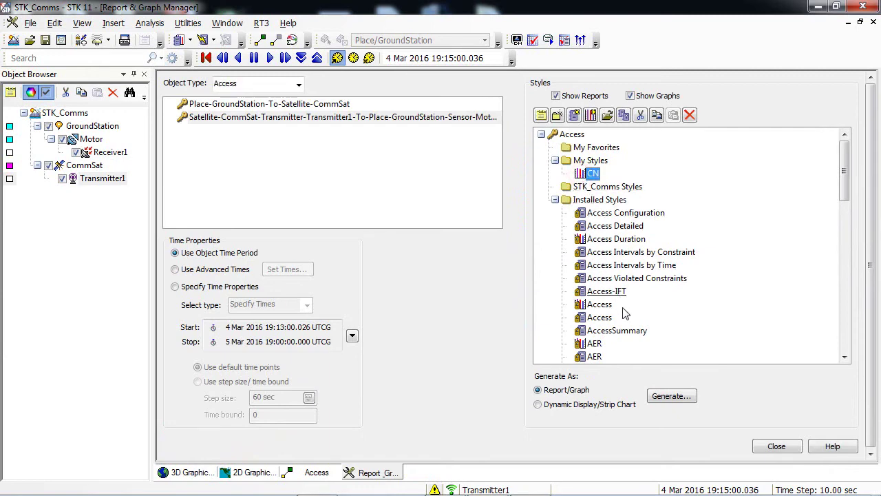
pyautogui.click(671, 396)
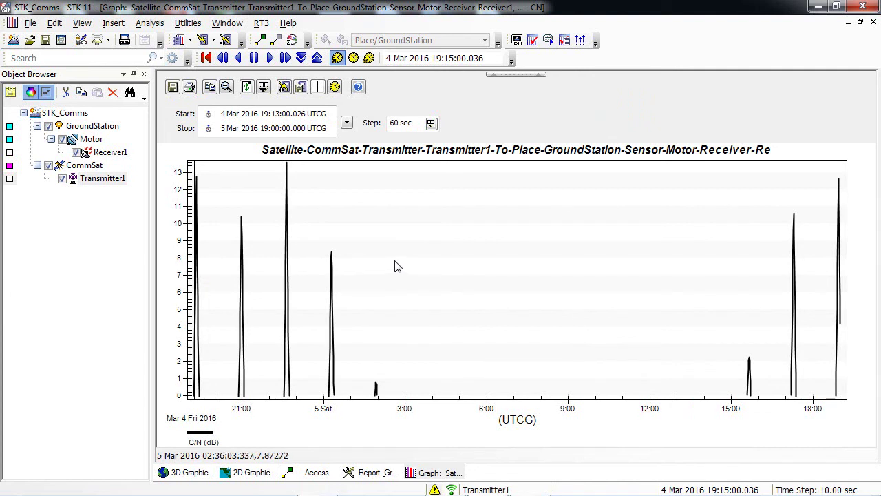
# - Change the CN graph's time step to 1 sec
pyautogui.moveTo(317, 321)
pyautogui.click(418, 122)
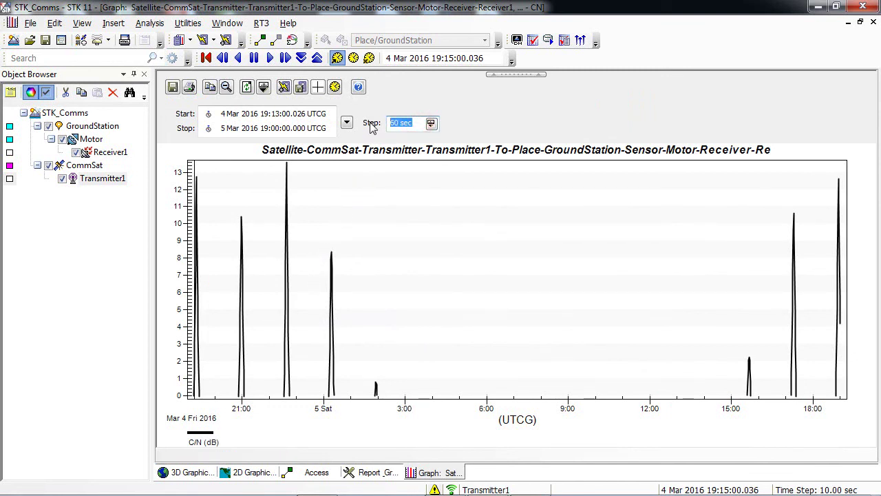
pyautogui.write('1')
pyautogui.press('Return')
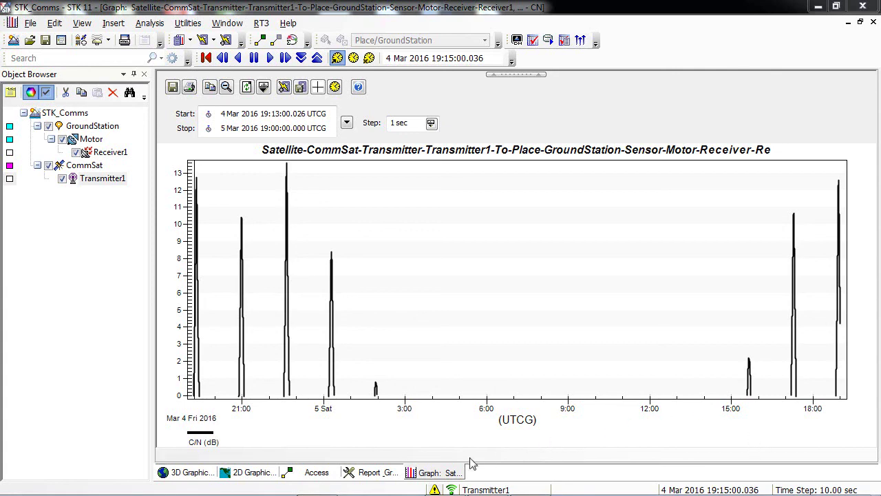
# - Close the CN graph, the Report & Graph Manager and the Access window
pyautogui.rightClick(445, 474)
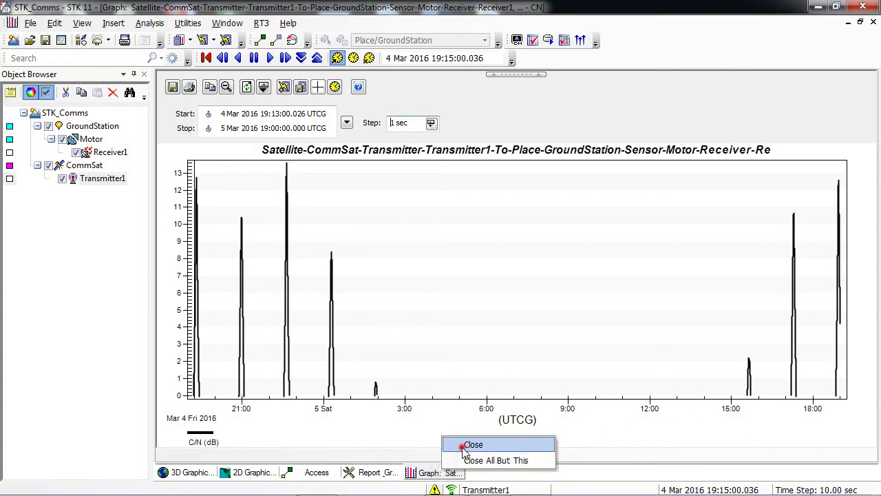
pyautogui.click(463, 444)
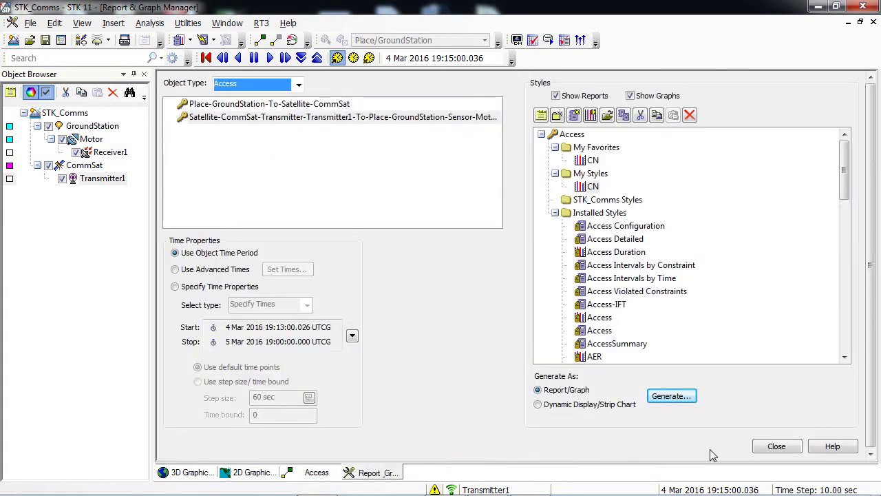
pyautogui.click(777, 448)
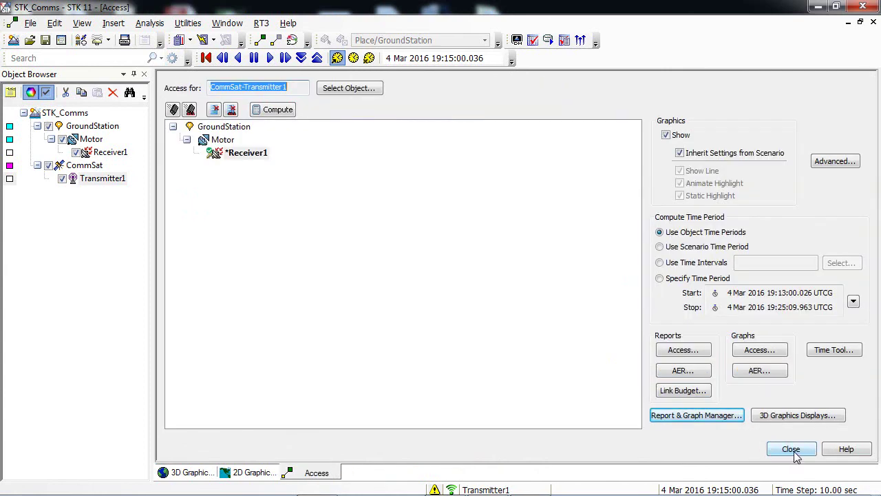
pyautogui.click(793, 452)
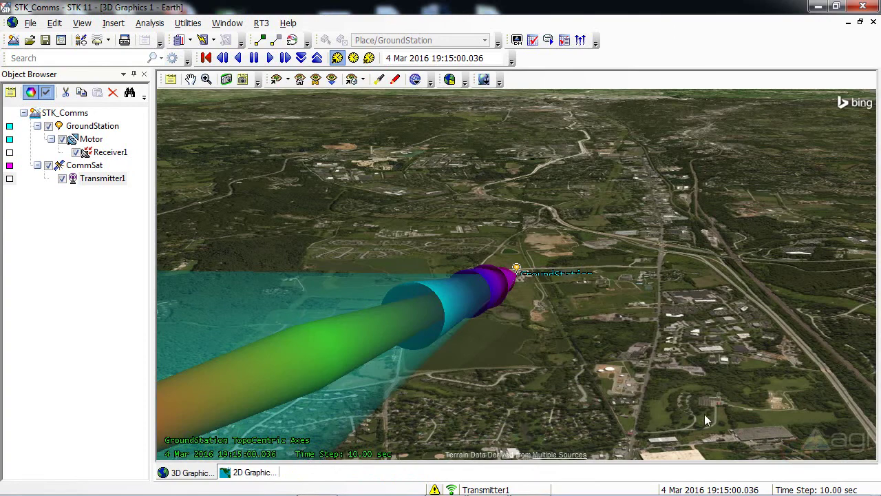